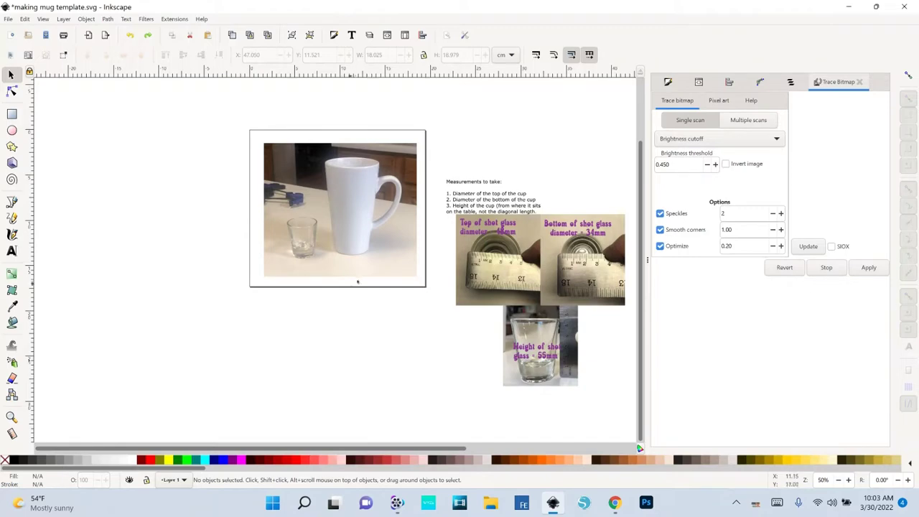
Examine the photo of the shot glass and the tapered mug, comparing their sloping sides.
scroll(340, 236, "up", 1, "ctrl")
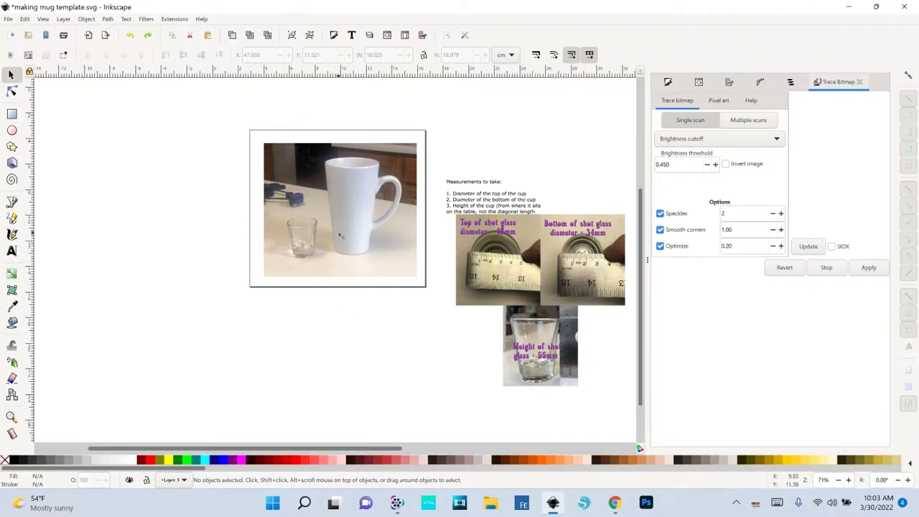
scroll(343, 208, "up", 1, "ctrl")
scroll(344, 187, "down", 1, "ctrl")
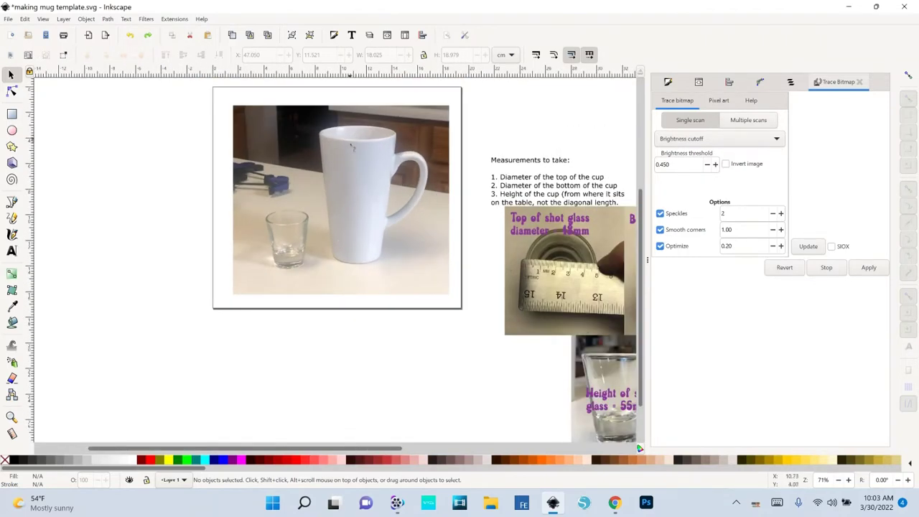
scroll(337, 187, "up", 1, "ctrl")
scroll(289, 257, "down", 1, "ctrl")
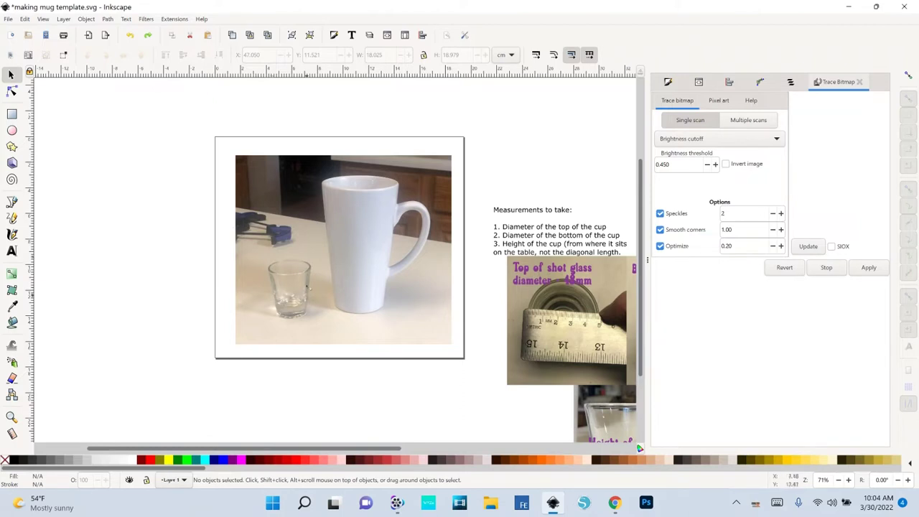
scroll(381, 322, "down", 2)
scroll(381, 320, "up", 3)
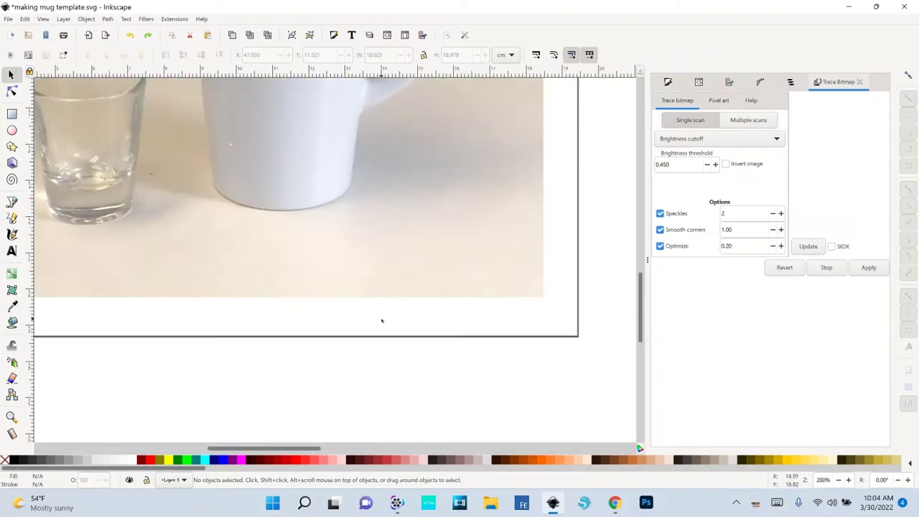
scroll(332, 236, "down", 1)
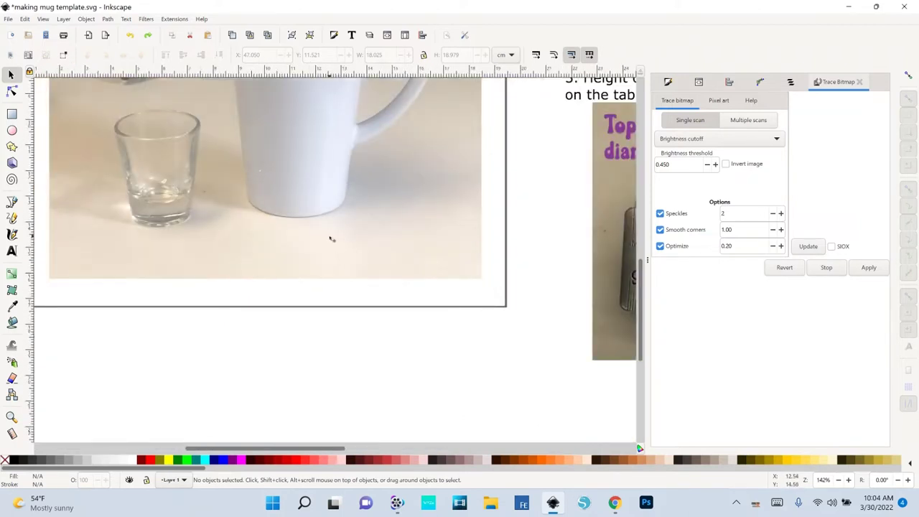
scroll(333, 240, "down", 1)
left_click_drag(331, 234, 364, 367)
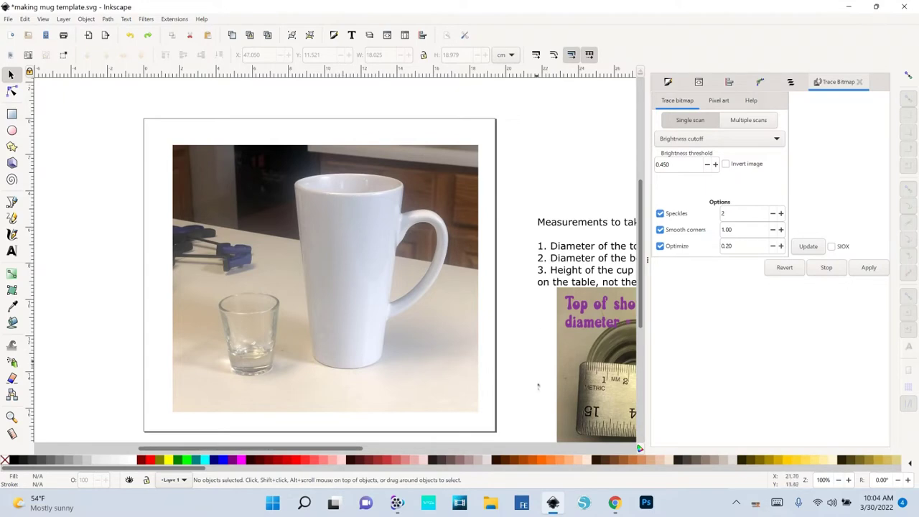
Switch to the Templatemaker page in Chrome and review the truncated cone's key parameters, document options and file formats.
mouse_move(617, 504)
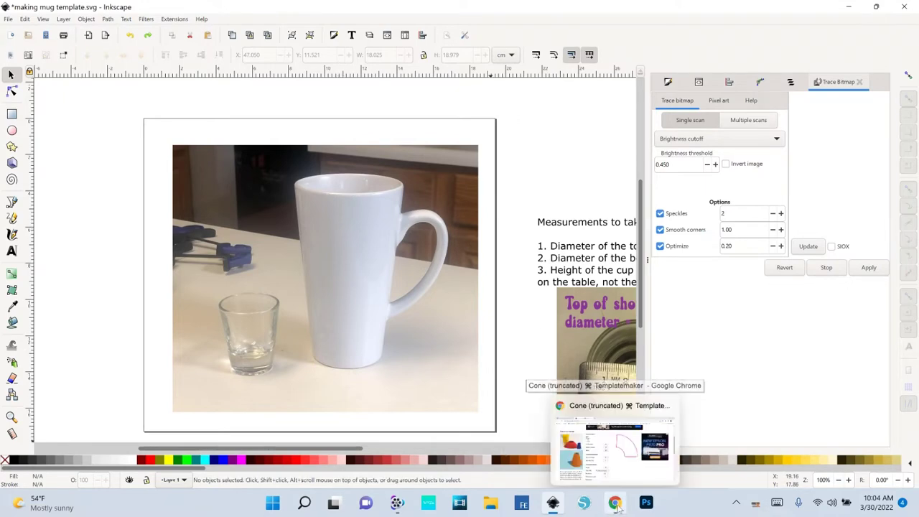
left_click(617, 505)
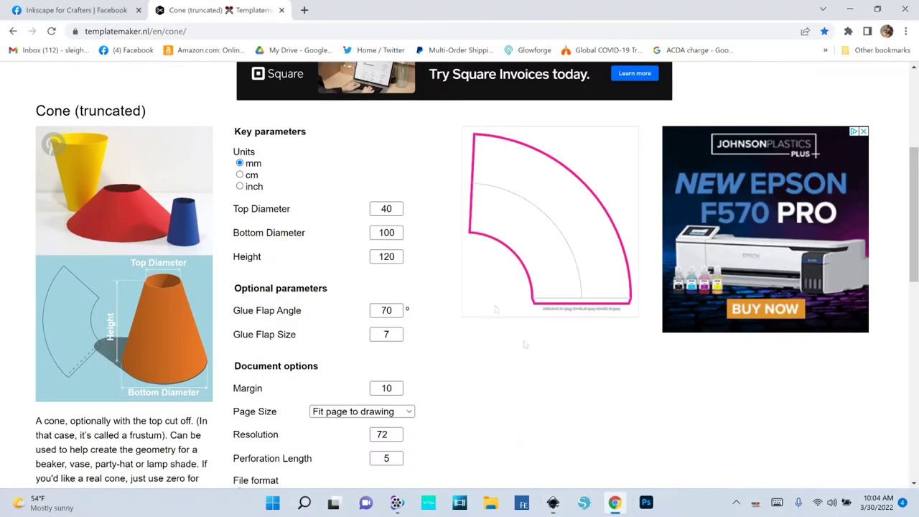
scroll(305, 187, "up", 5)
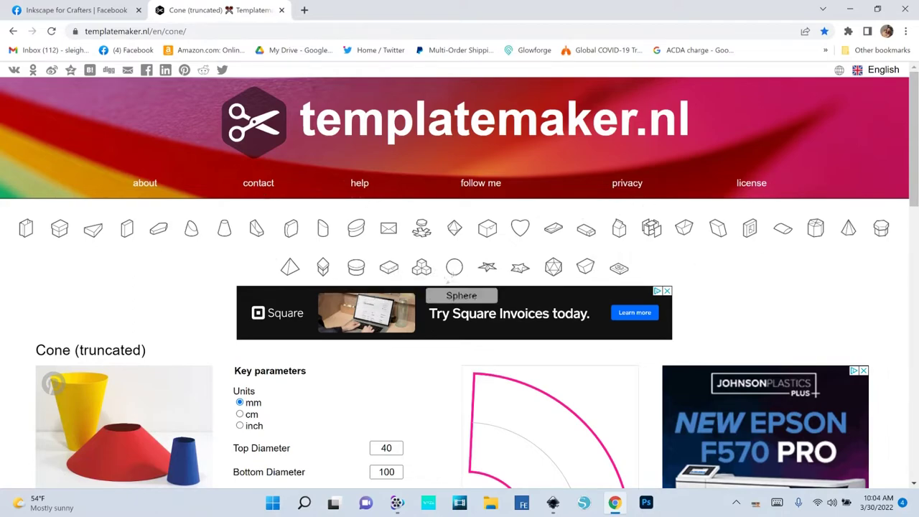
scroll(436, 376, "down", 2)
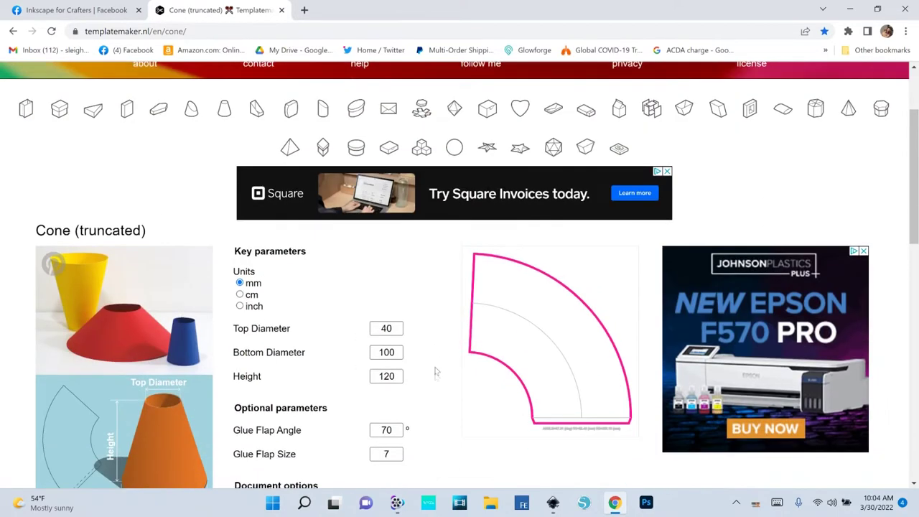
scroll(366, 237, "up", 2)
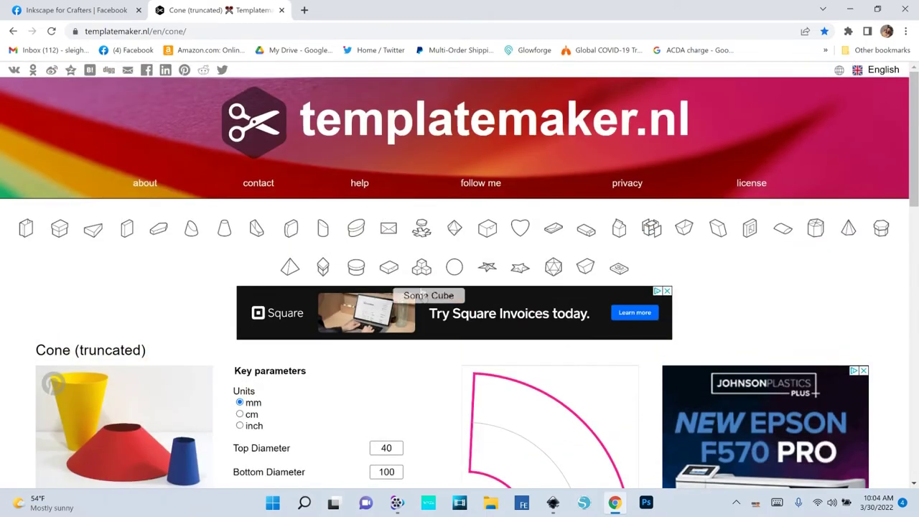
scroll(423, 409, "down", 3)
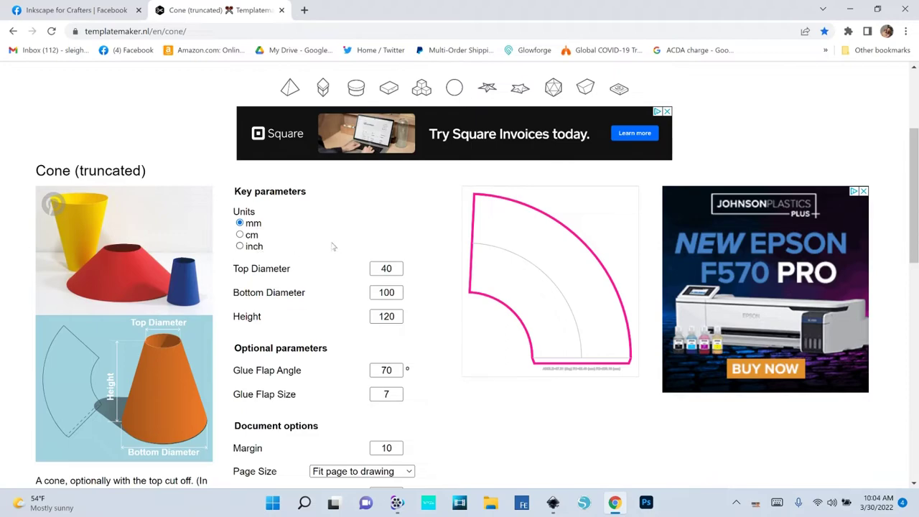
scroll(335, 242, "down", 1)
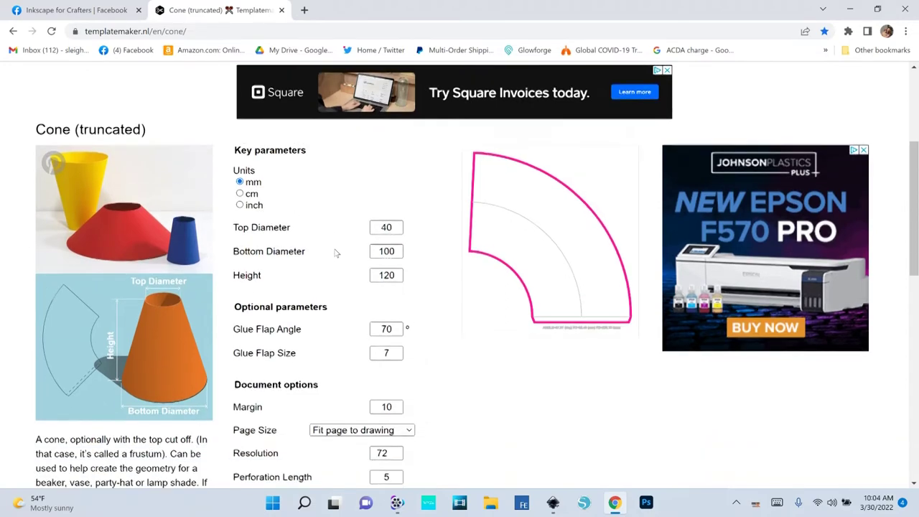
scroll(334, 251, "up", 1)
scroll(335, 254, "down", 5)
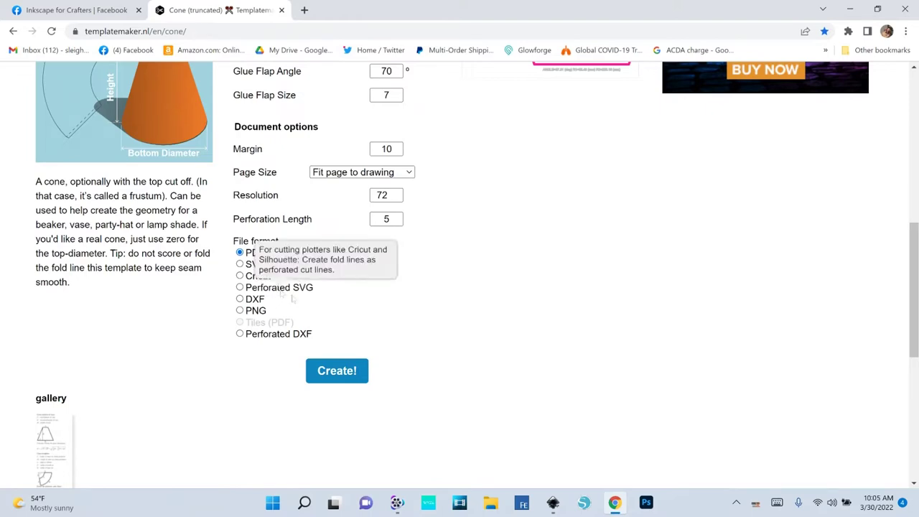
scroll(266, 273, "up", 2)
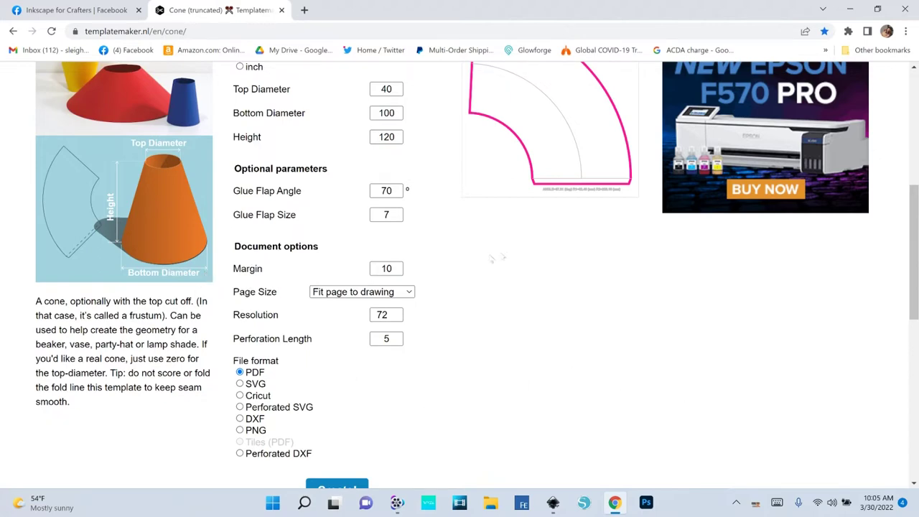
scroll(448, 373, "down", 1)
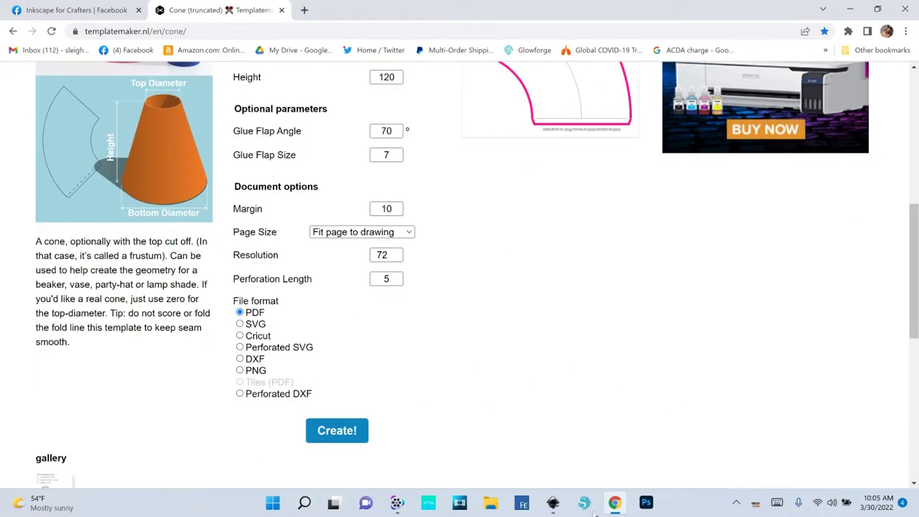
Switch back to Inkscape and draw a straight line about 3.7 cm long along the shot glass's sloped right edge.
left_click(553, 503)
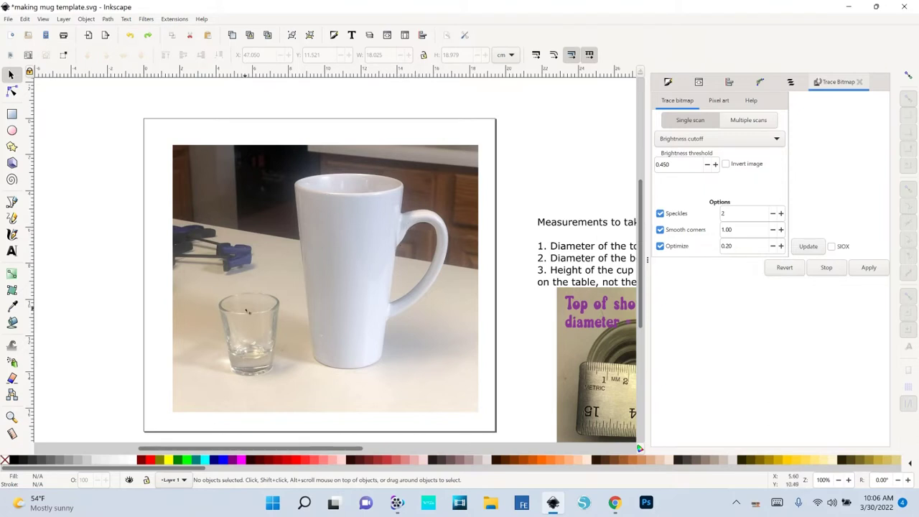
left_click_drag(532, 312, 225, 260)
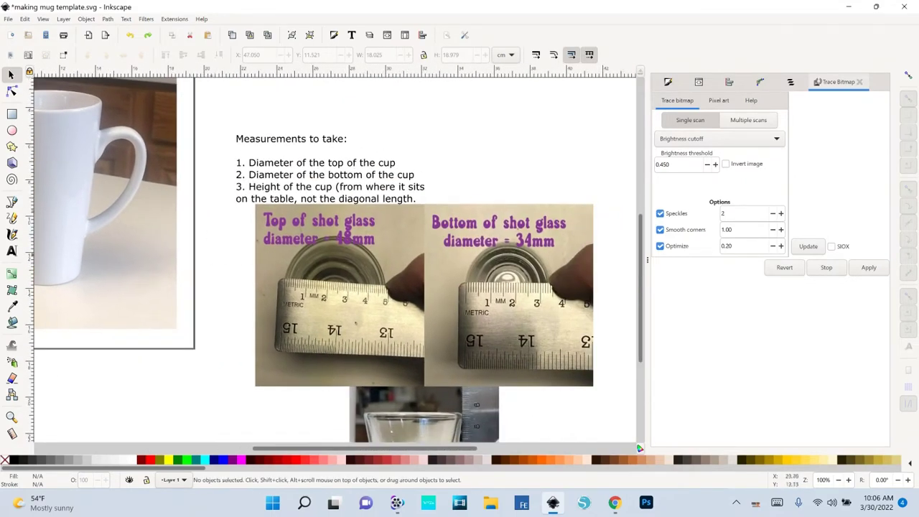
left_click_drag(478, 380, 413, 322)
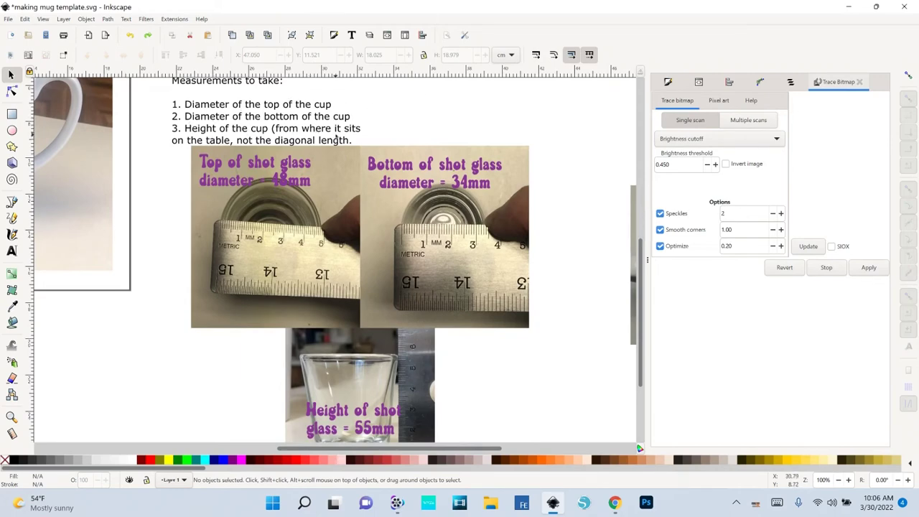
left_click_drag(164, 293, 291, 395)
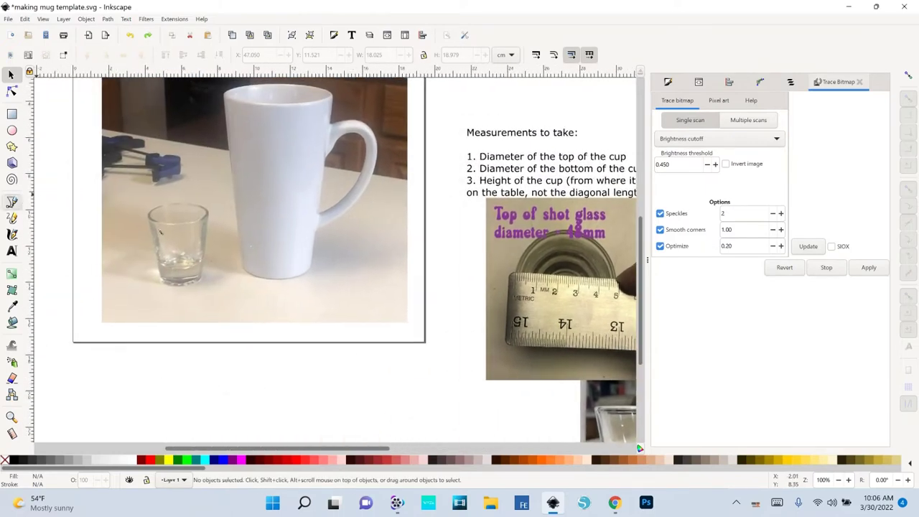
left_click(11, 201)
left_click(206, 211)
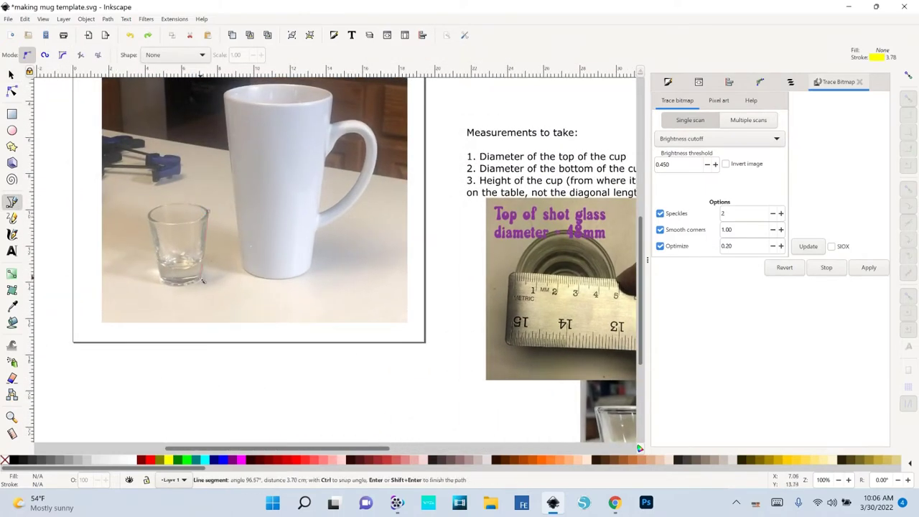
double_click(203, 280)
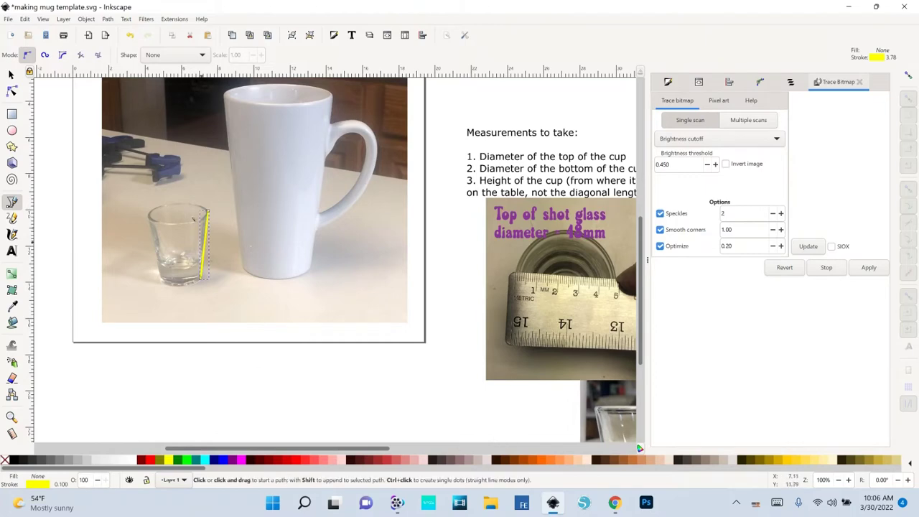
Draw a vertical line about 3.8 cm long from the shot glass's left rim down to its base level.
left_click(149, 214)
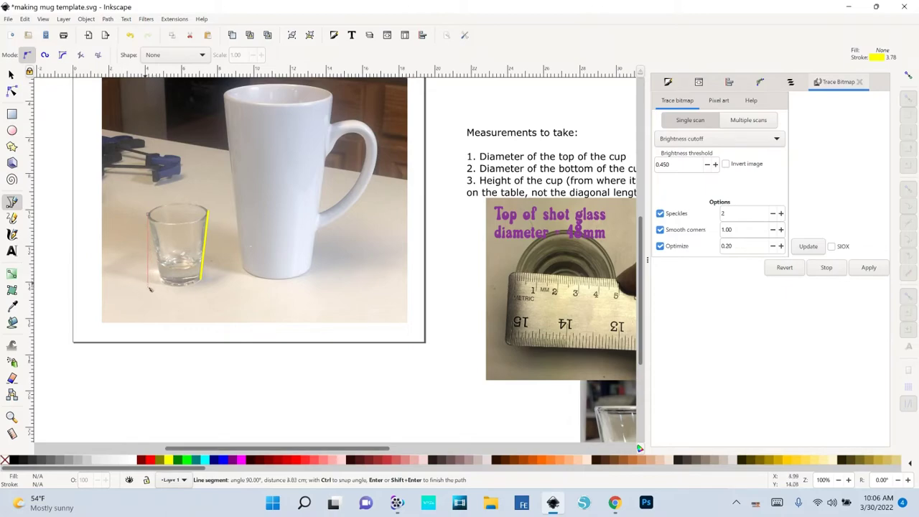
double_click(147, 285)
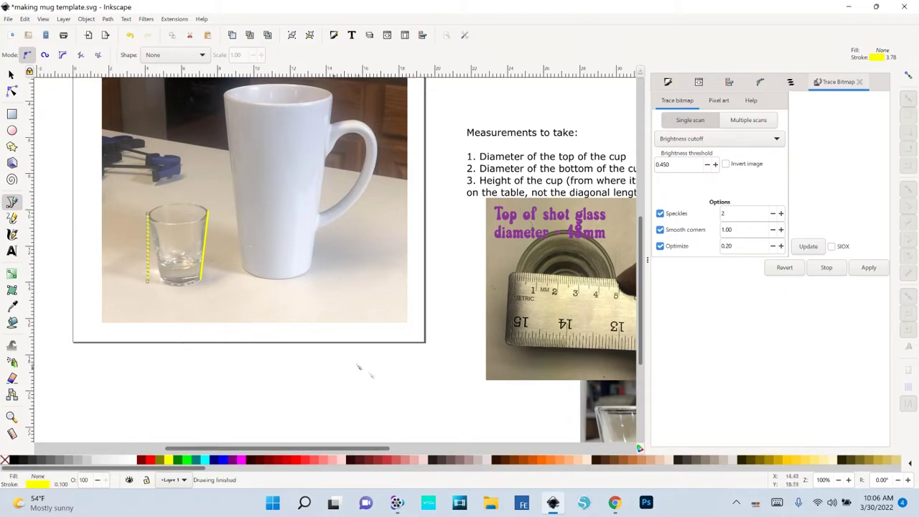
Examine the measurement photos for the shot glass's top diameter, bottom diameter and height.
key("space")
left_click_drag(455, 374, 225, 334)
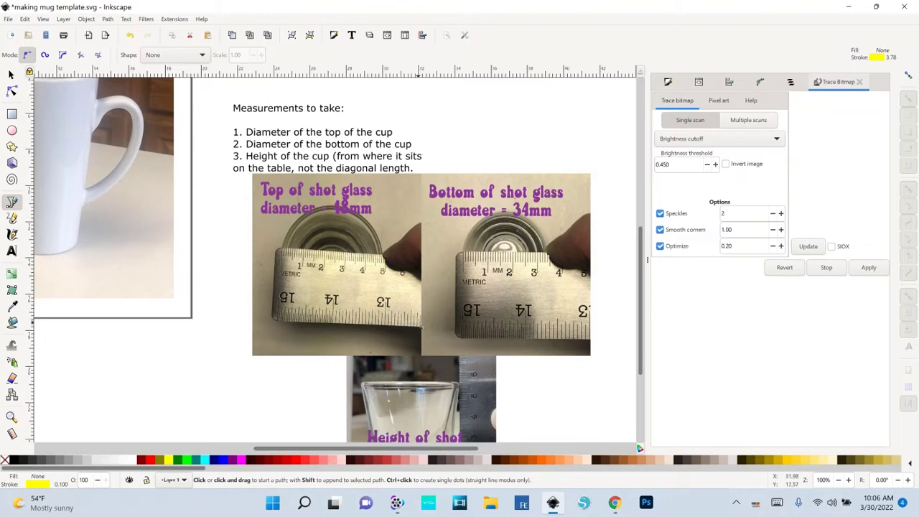
scroll(421, 325, "down", 1)
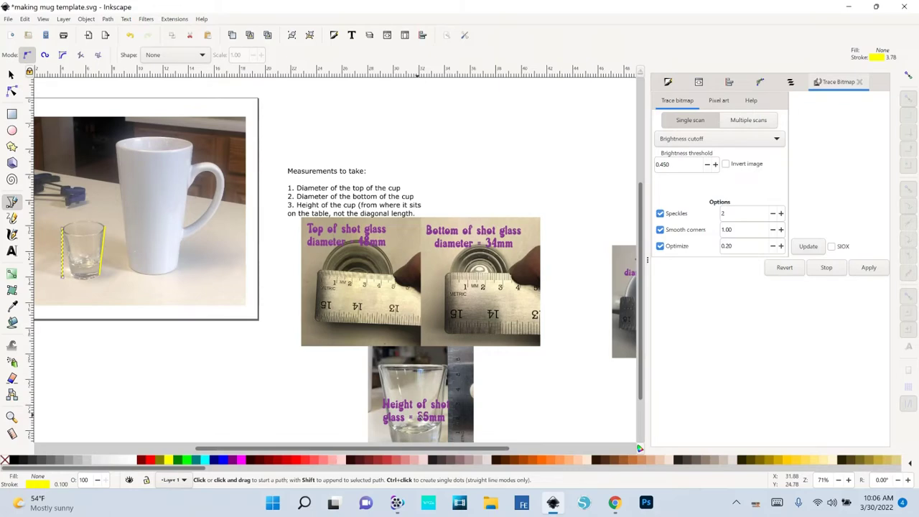
scroll(479, 194, "down", 2)
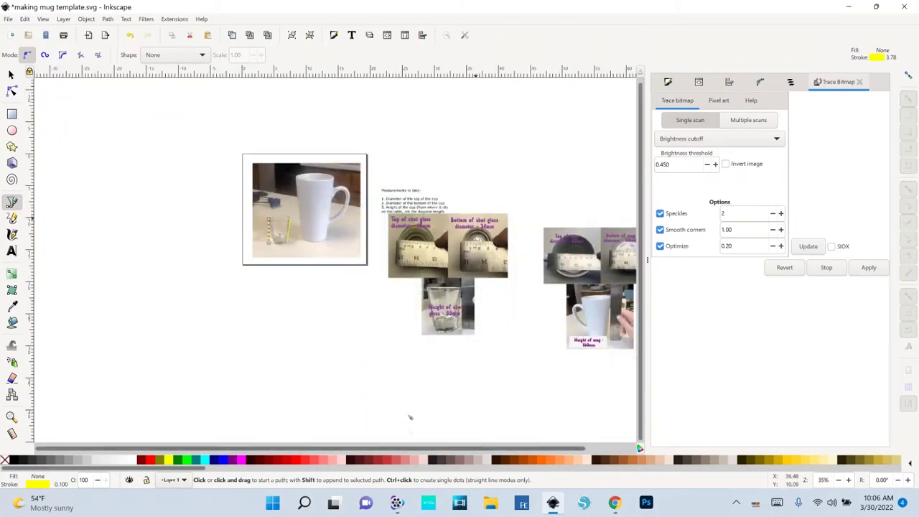
scroll(516, 335, "up", 4)
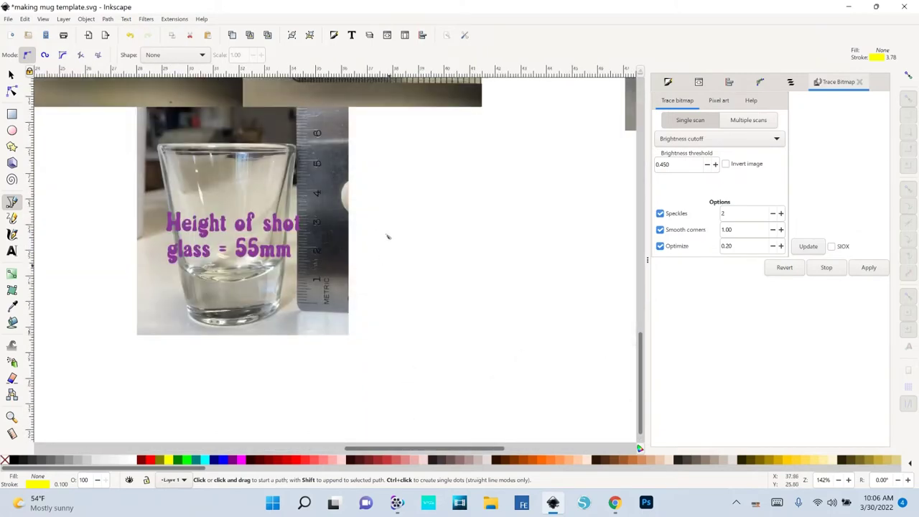
scroll(433, 383, "down", 2)
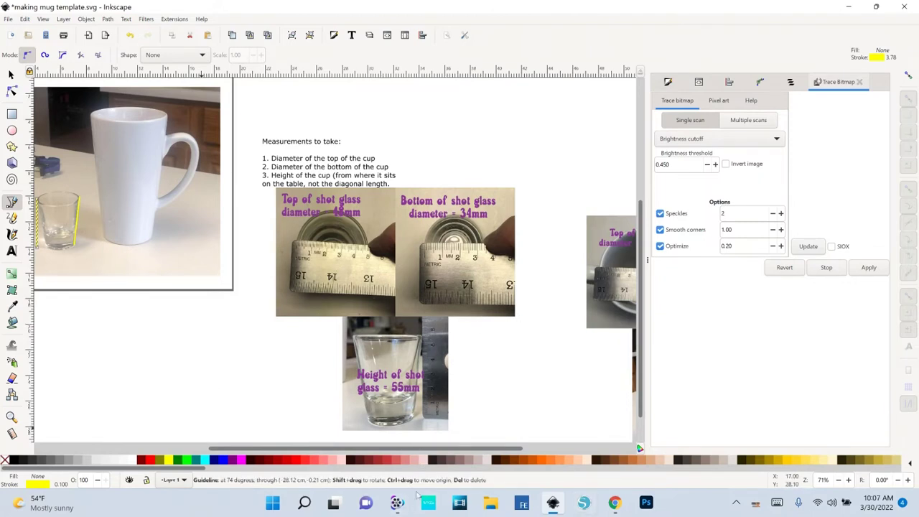
Switch to the Templatemaker cone page and set the top diameter to 48, bottom diameter to 34 and height to 55 mm.
key("alt+Tab")
scroll(405, 152, "up", 2)
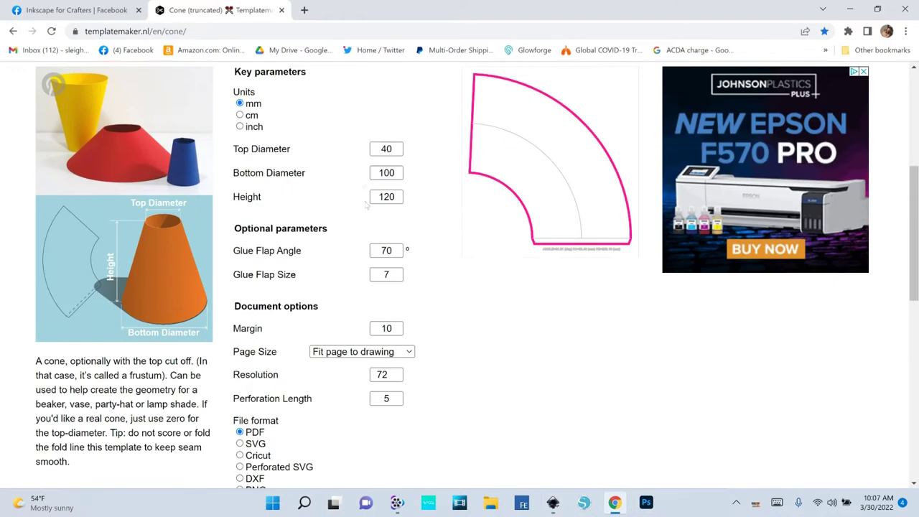
double_click(395, 148)
type("48")
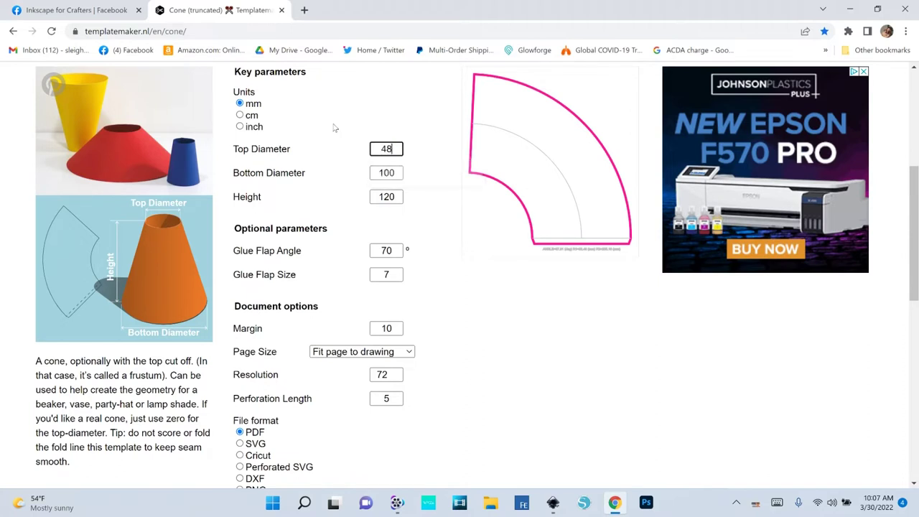
key("Tab")
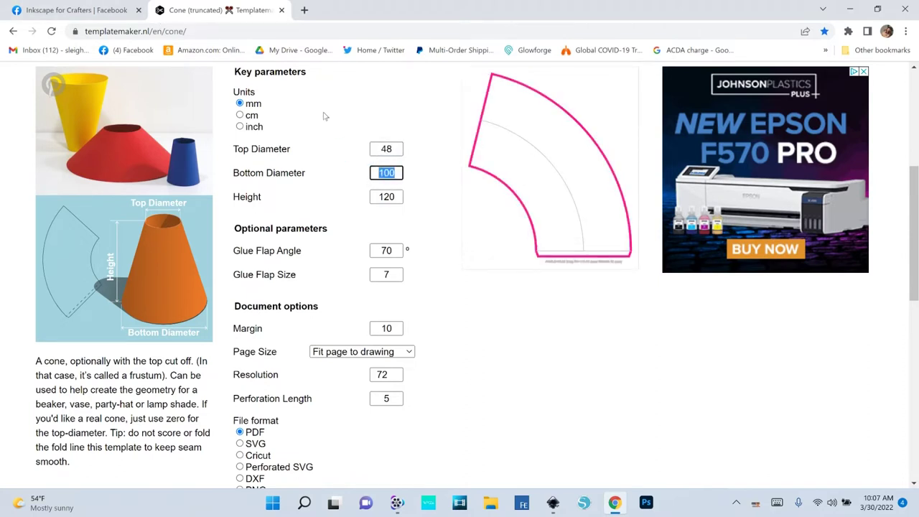
type("34")
key("Tab")
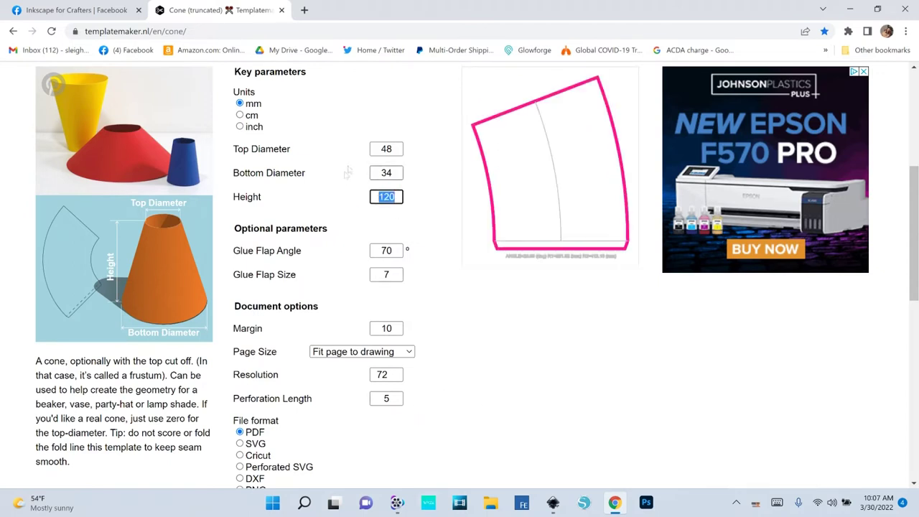
type("55")
left_click(509, 295)
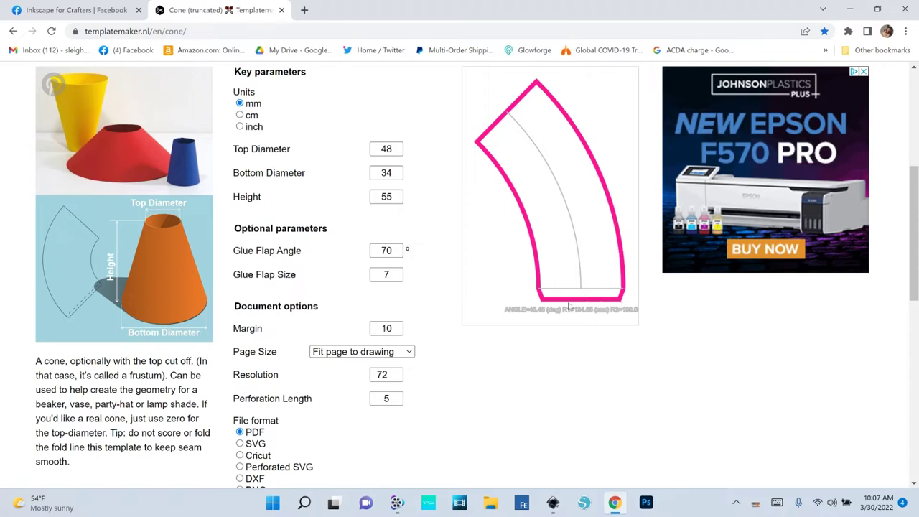
Set the cone template's glue flap size to 0.
left_click(388, 274)
key("BackSpace")
type("0")
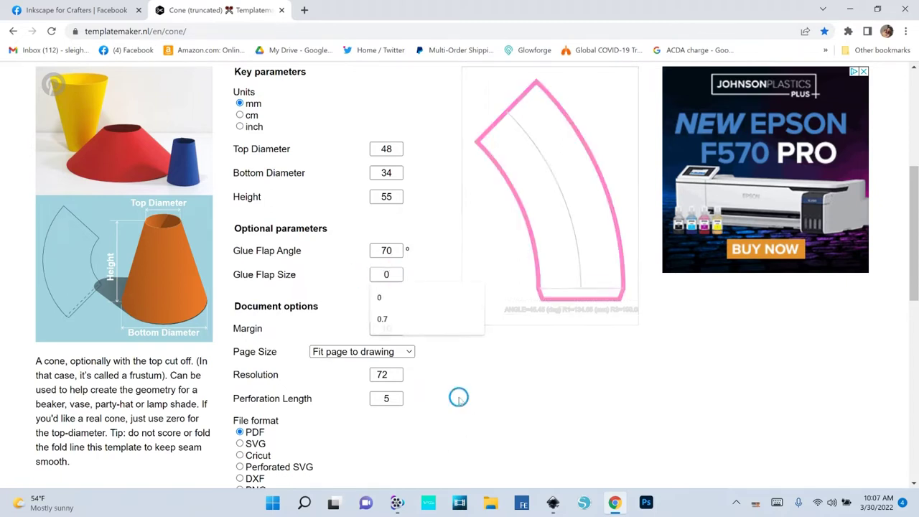
Set the cone template's perforation length to 0.
left_click(460, 395)
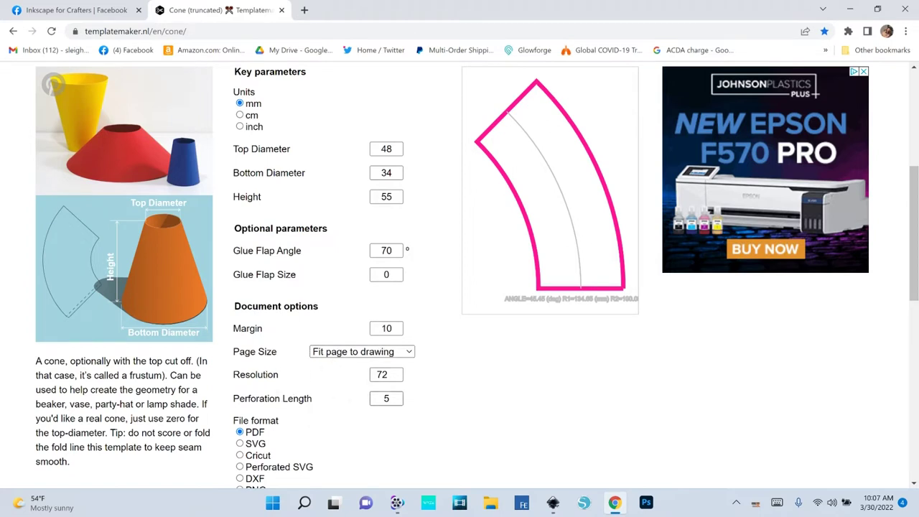
left_click(316, 393)
type("0")
left_click(479, 352)
scroll(459, 370, "down", 1)
scroll(410, 244, "up", 2)
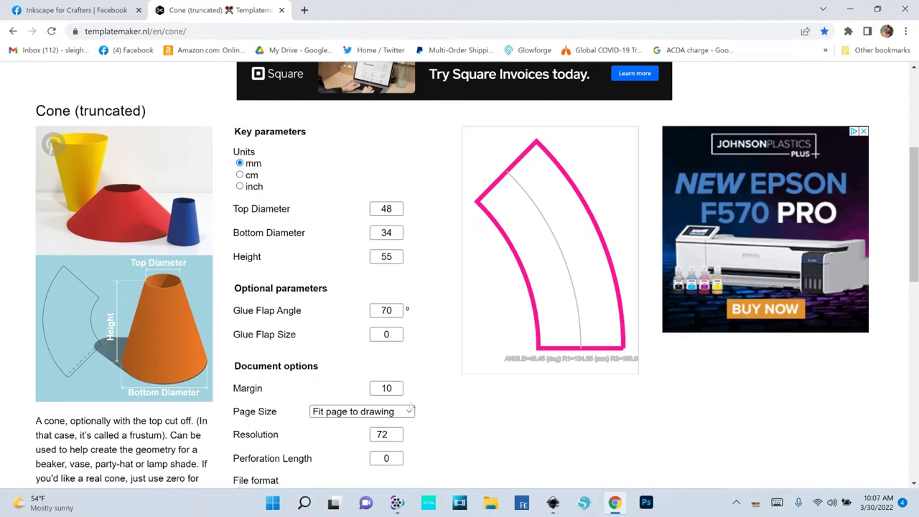
scroll(393, 374, "down", 1)
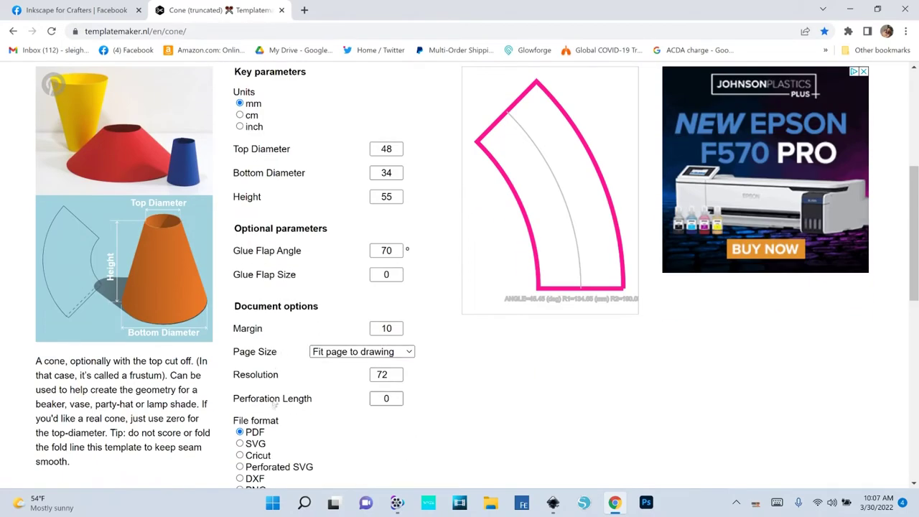
Choose SVG as the cone template's file format and create the file.
scroll(475, 418, "down", 2)
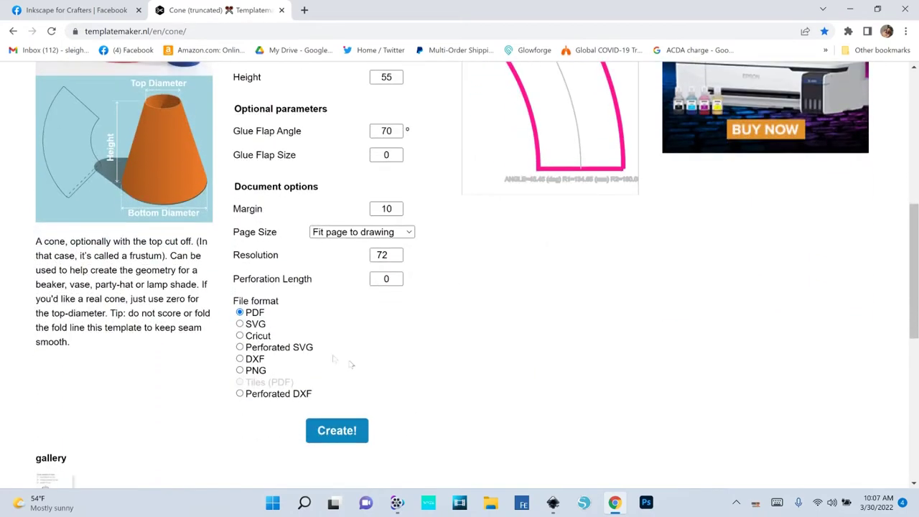
left_click(241, 324)
left_click(345, 422)
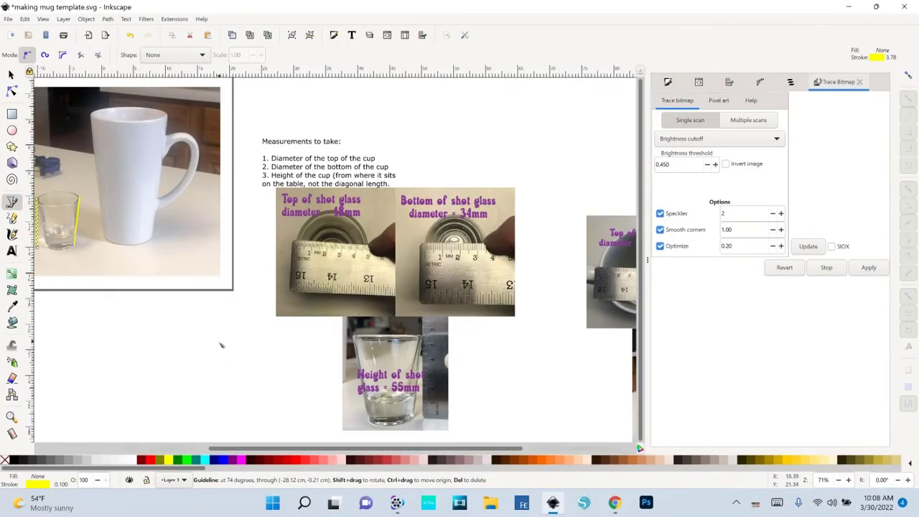
Switch to Inkscape and close the Trace Bitmap, Objects, Path Effects, XML Editor and Align and Distribute dialogs, keeping Fill and Stroke open.
scroll(222, 341, "down", 2)
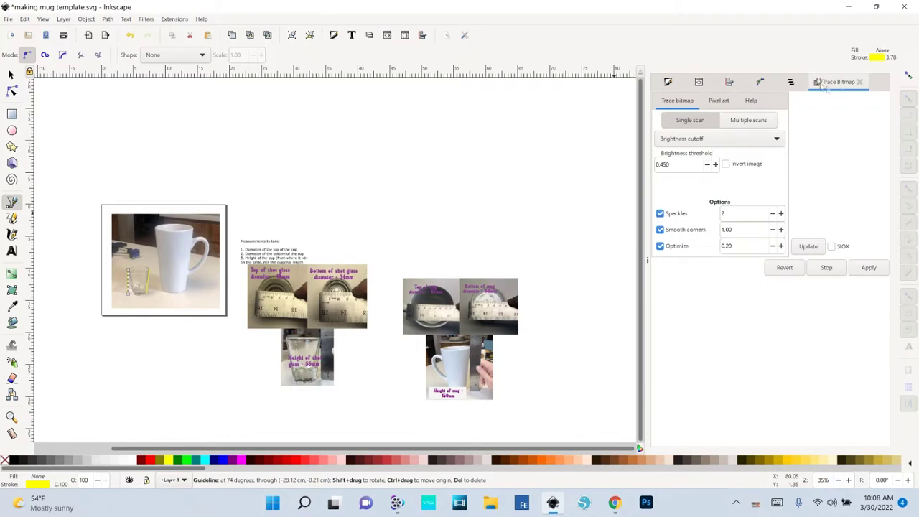
left_click(859, 82)
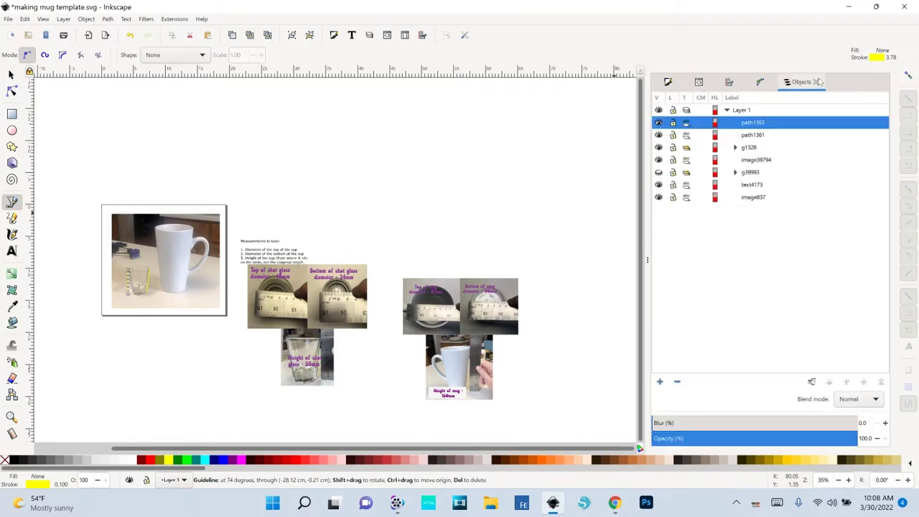
left_click(816, 82)
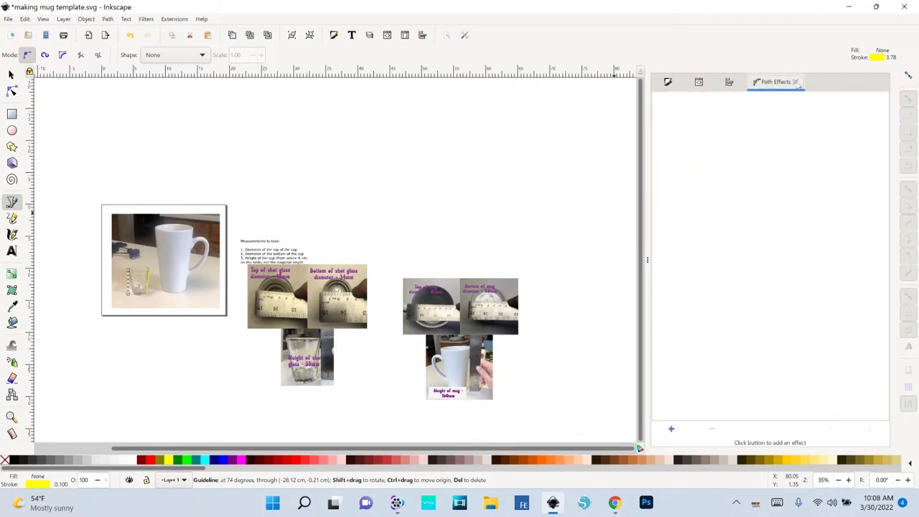
left_click(797, 82)
left_click(746, 82)
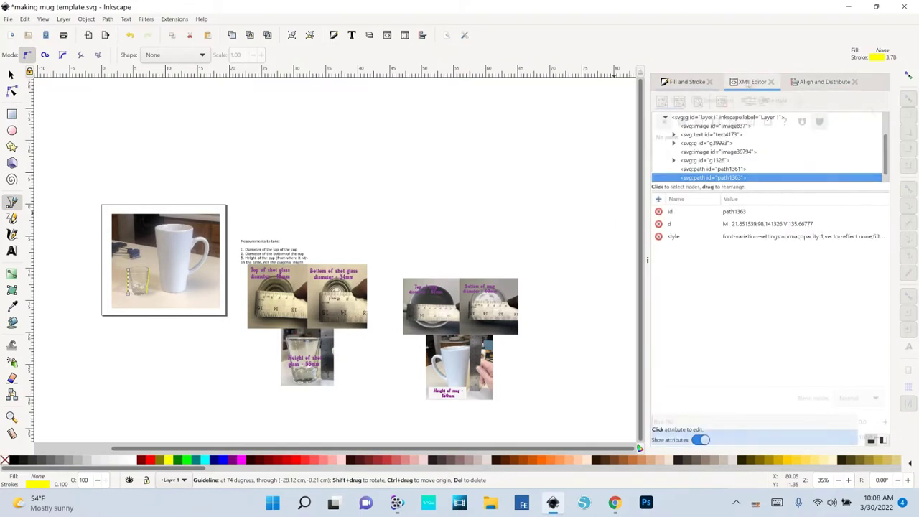
left_click(770, 81)
left_click(802, 82)
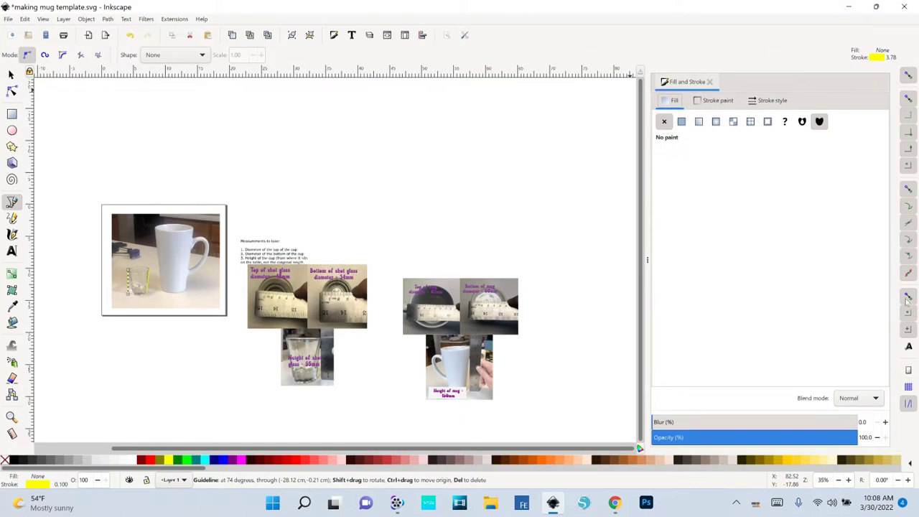
Enable global snapping with bounding box snapping and node and path snapping turned on.
left_click(909, 76)
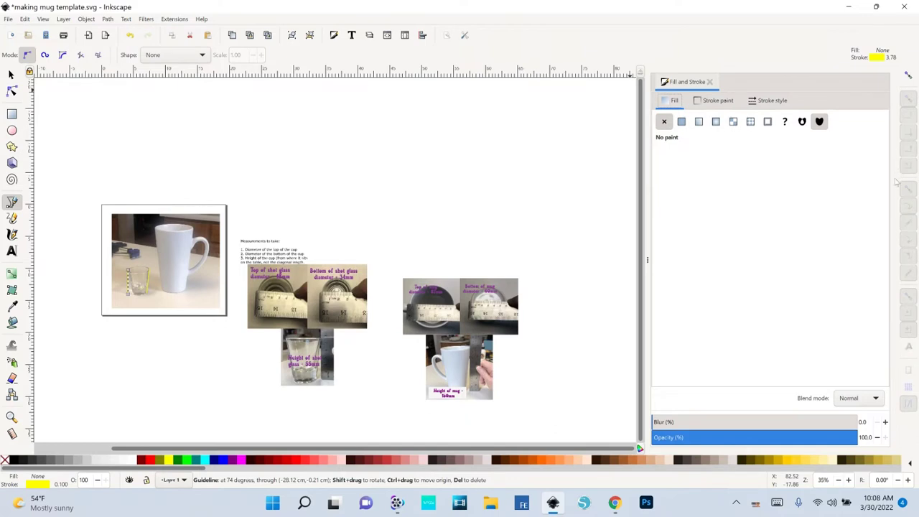
left_click(907, 77)
left_click(908, 77)
left_click(908, 77)
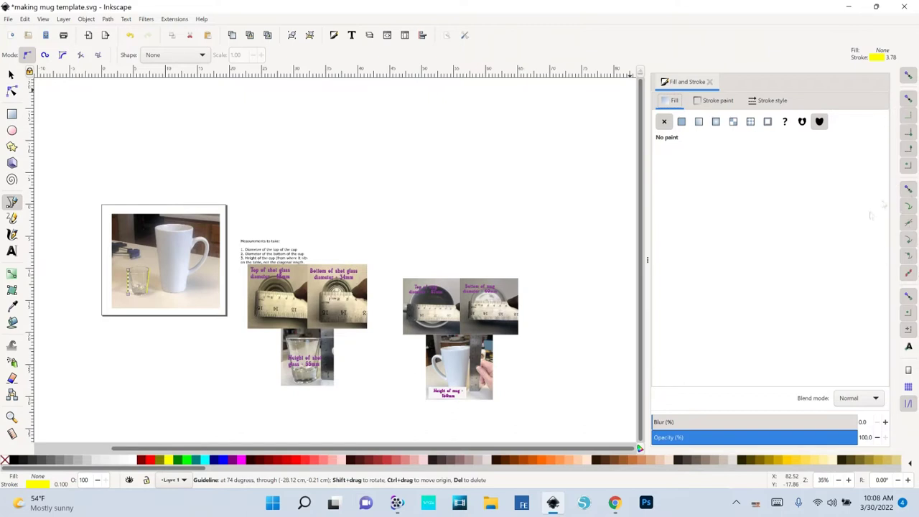
left_click(908, 100)
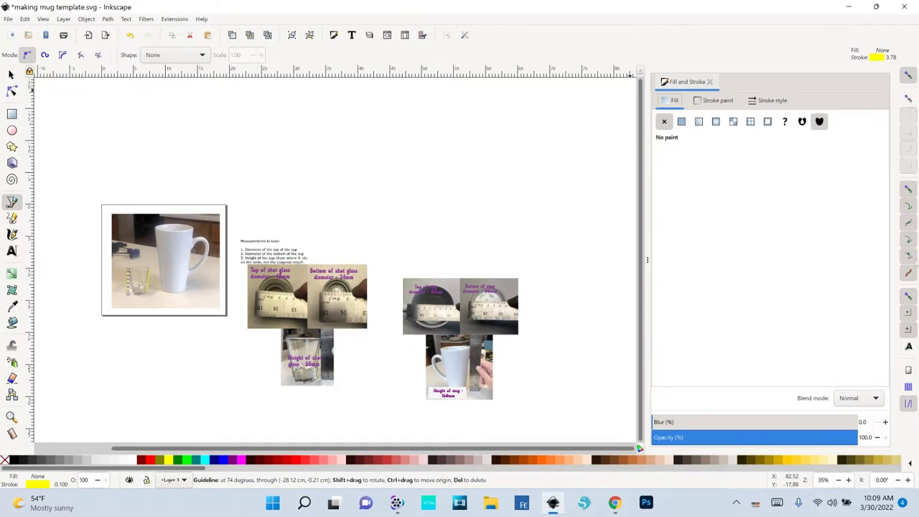
left_click(906, 100)
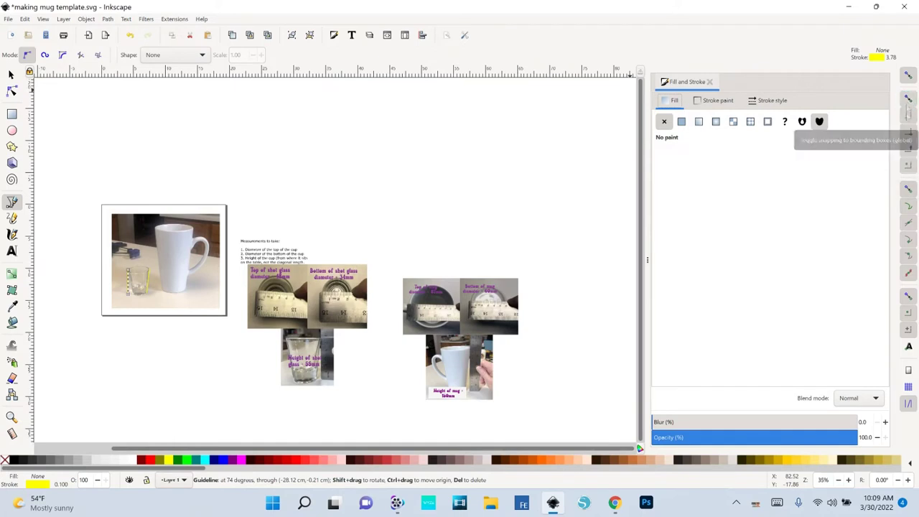
left_click(909, 188)
left_click(908, 190)
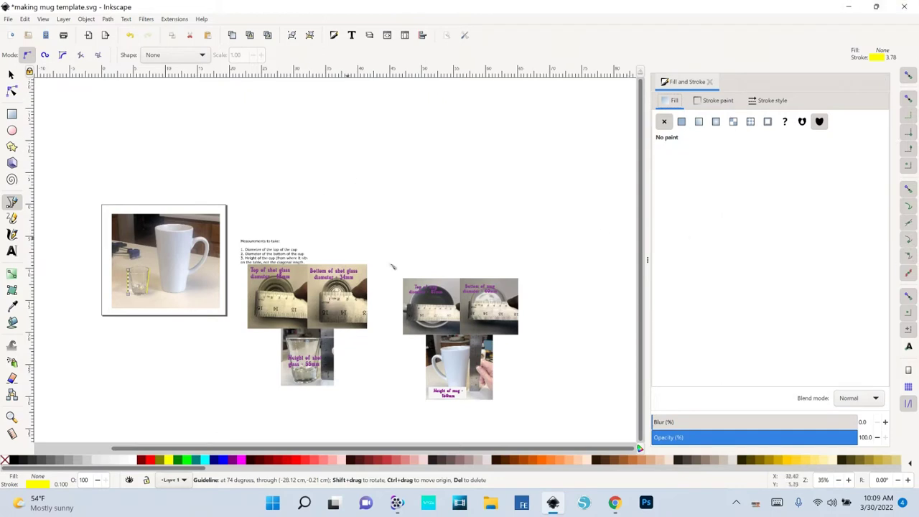
Import cone-d34_d48_x_h55.___6d6b6940.svg from the downloads folder as editable objects.
left_click(9, 20)
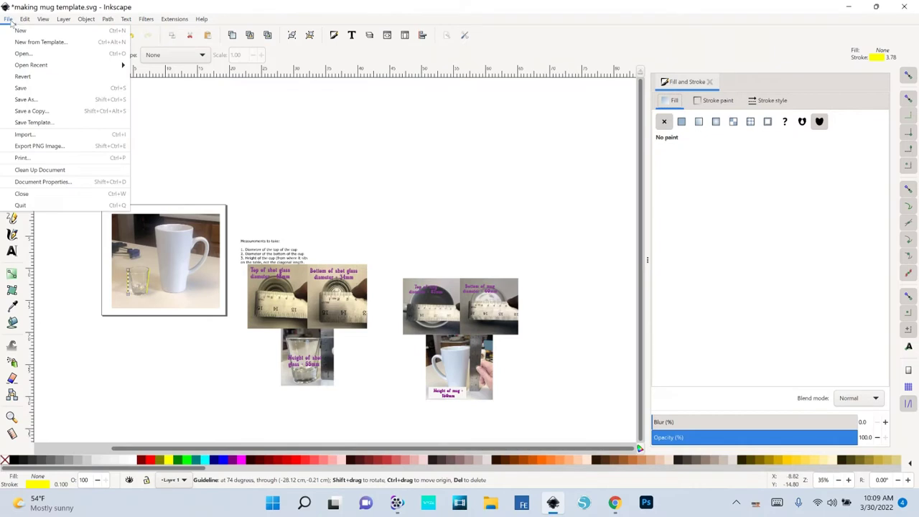
left_click(25, 134)
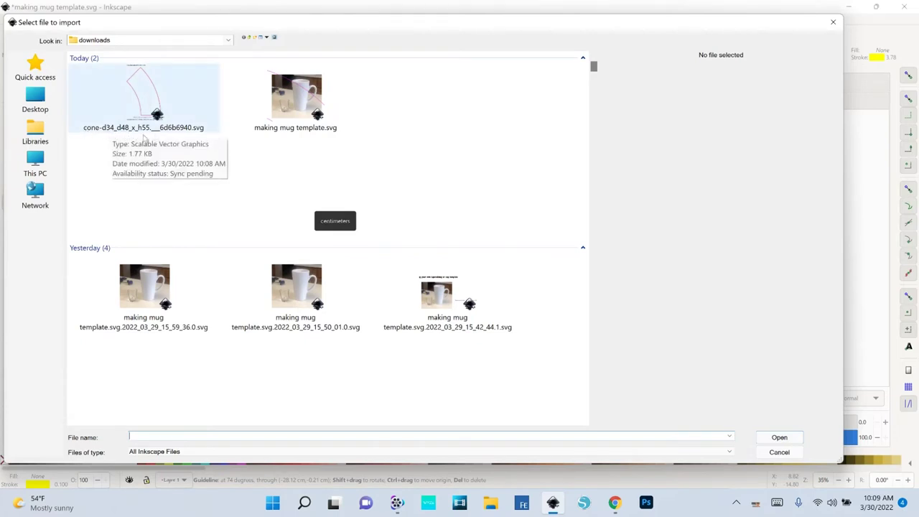
left_click(150, 109)
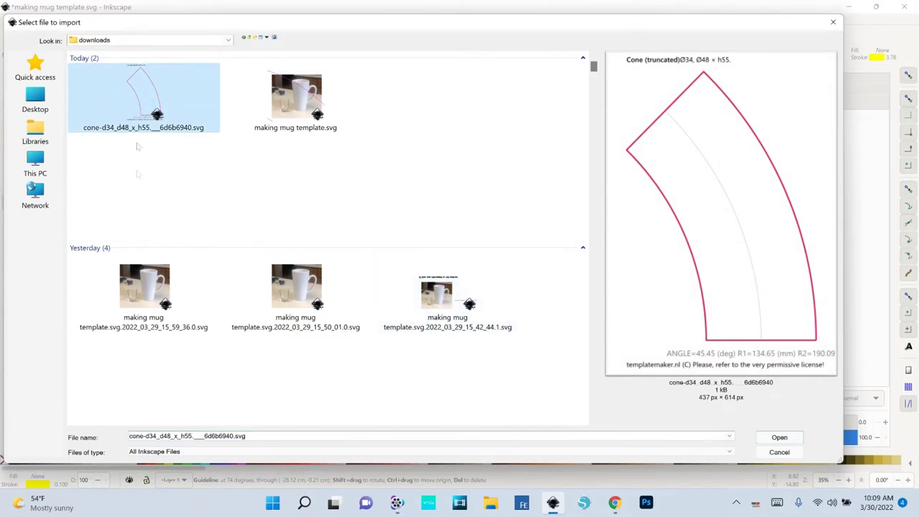
left_click(784, 439)
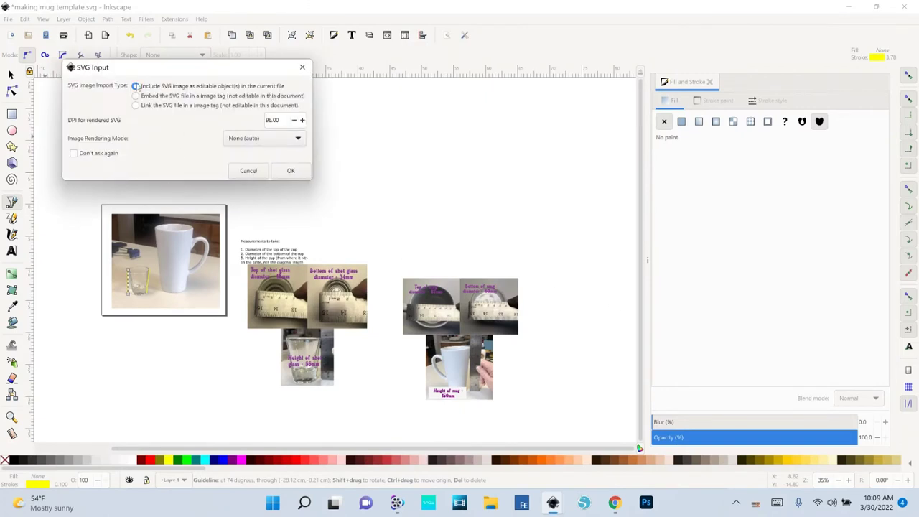
left_click(293, 171)
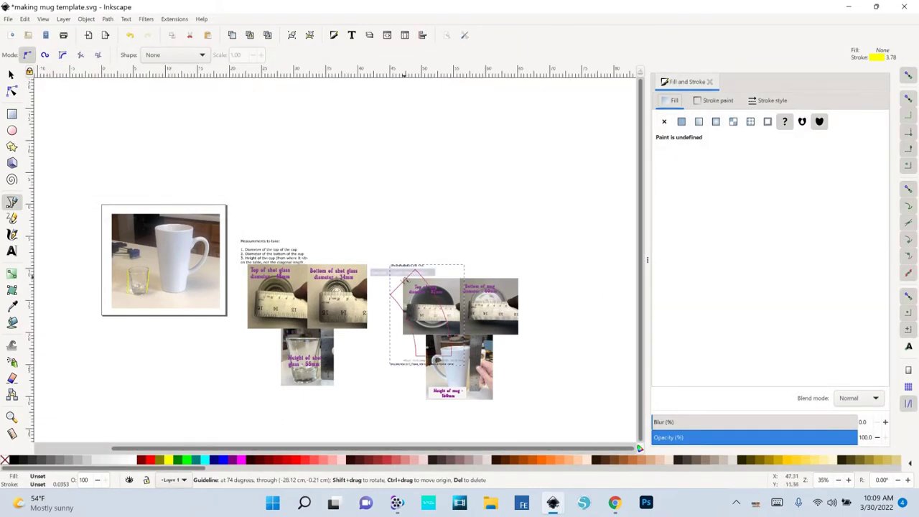
Move the imported cone template to the empty canvas above the measurement photos and ungroup it completely.
left_click(11, 74)
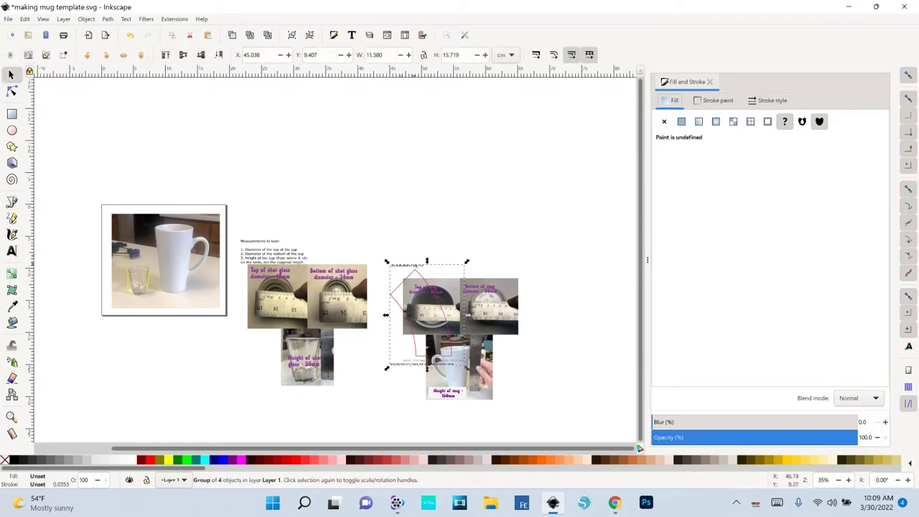
left_click_drag(415, 272, 371, 122)
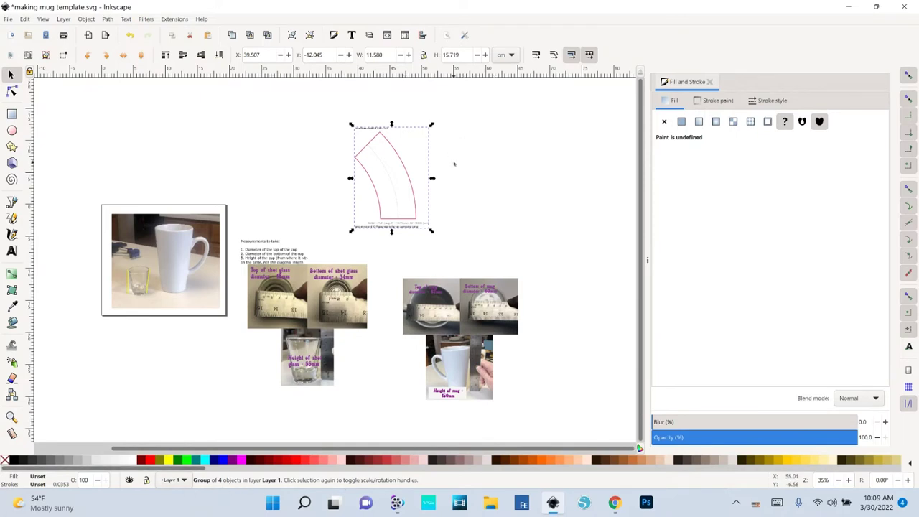
key("ctrl+shift+g")
key("ctrl+shift+g")
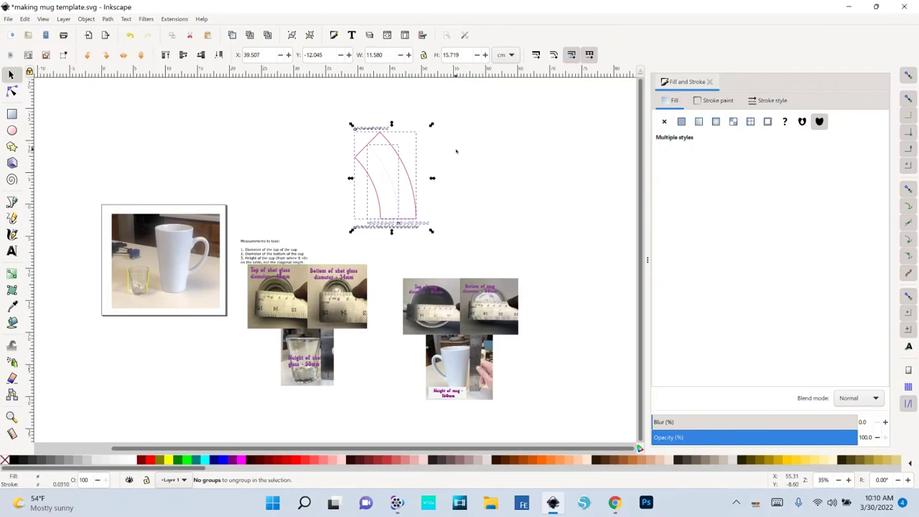
left_click(464, 219)
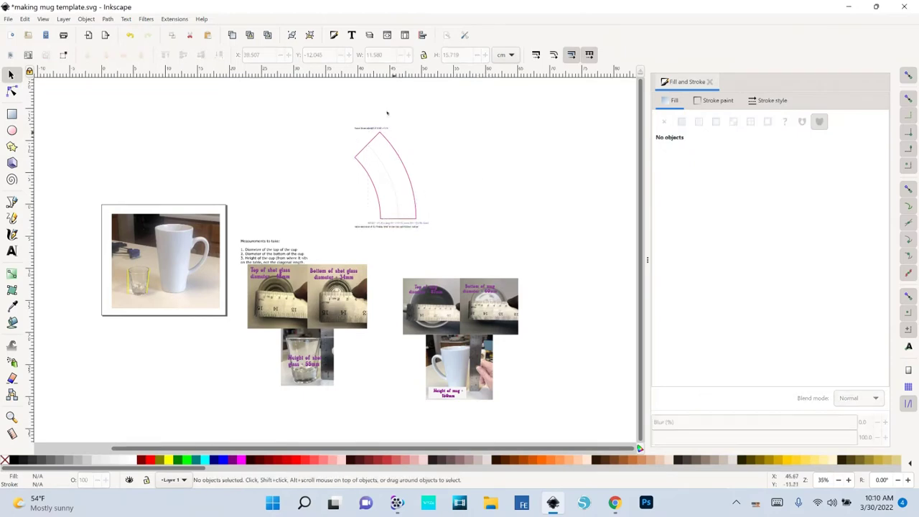
Delete the template's title text, license text and grey curved centre line.
scroll(392, 179, "up", 3)
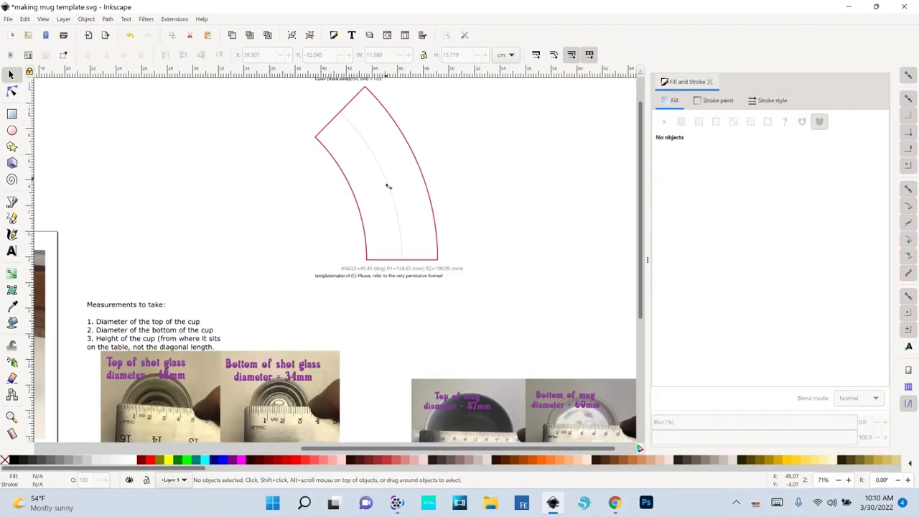
scroll(390, 180, "down", 1)
left_click(354, 163)
key("Delete")
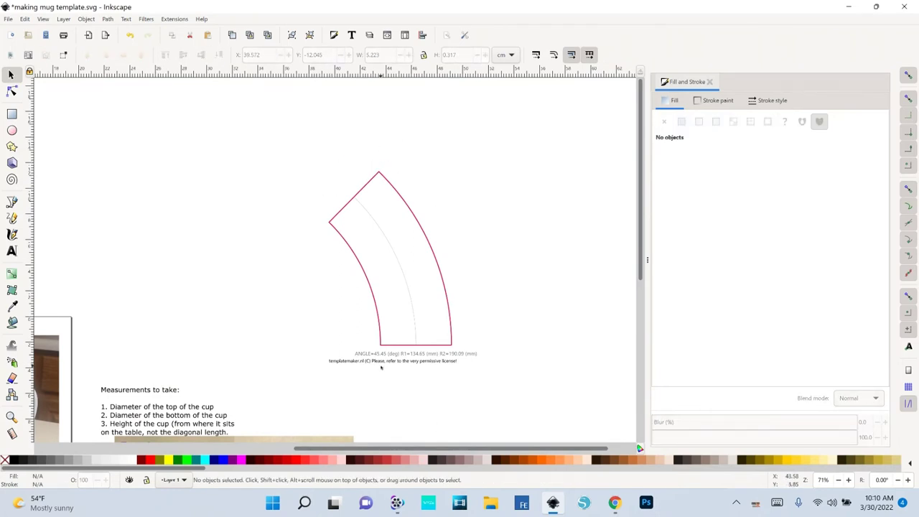
left_click(380, 362)
key("Delete")
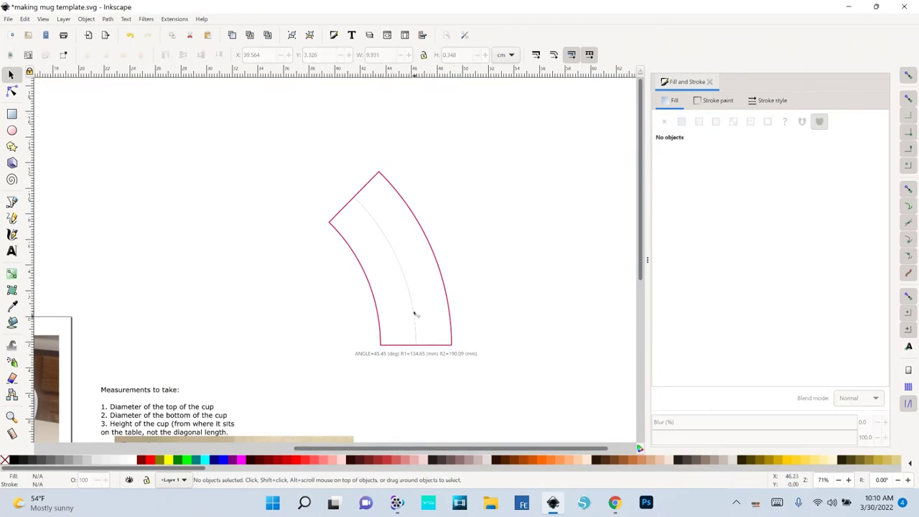
left_click(413, 336)
key("Delete")
Rotate the template outline 90° counter-clockwise and move it upward, away from the angle and radius text.
left_click(379, 179)
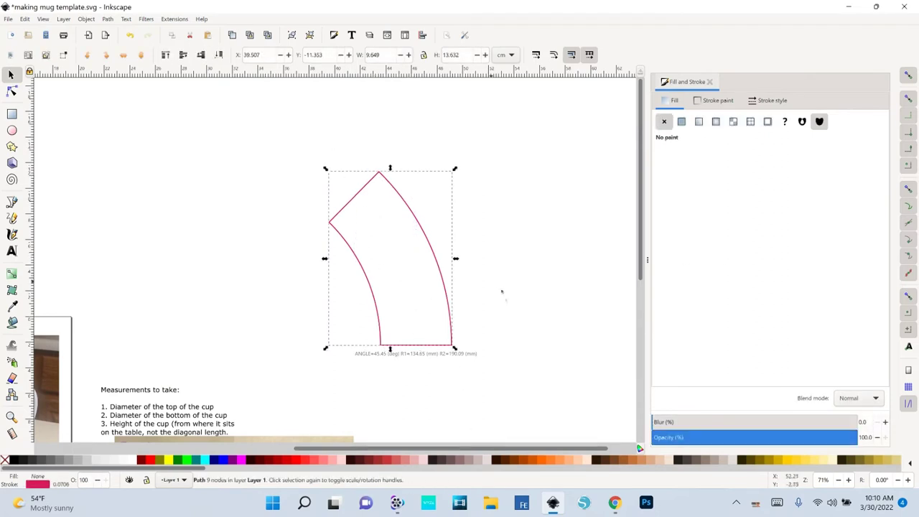
left_click(86, 54)
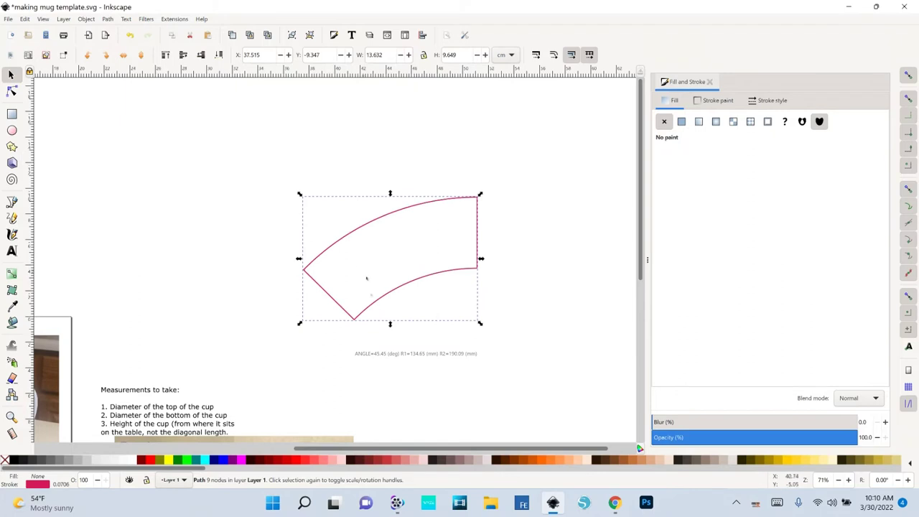
left_click_drag(352, 301, 363, 252)
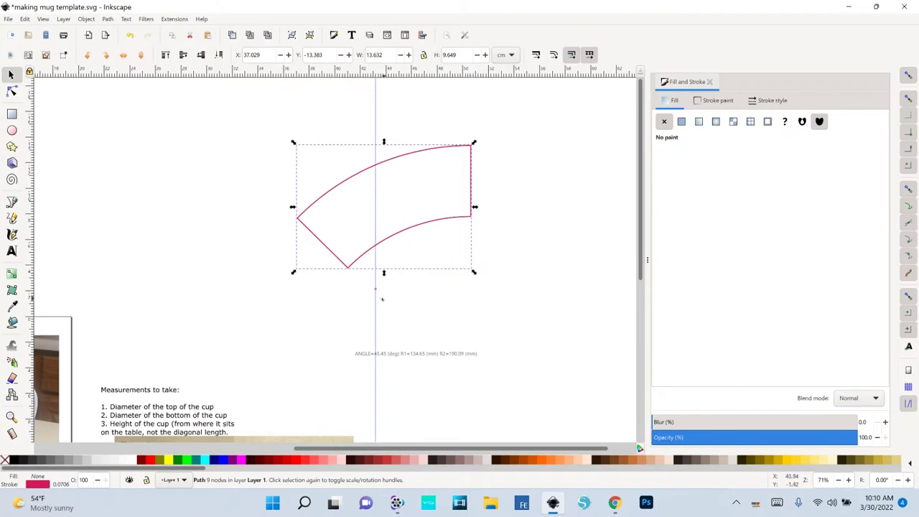
Place a vertical and a horizontal guide crossing at the lowest corner of the template outline, snapped to that corner.
left_click(373, 270)
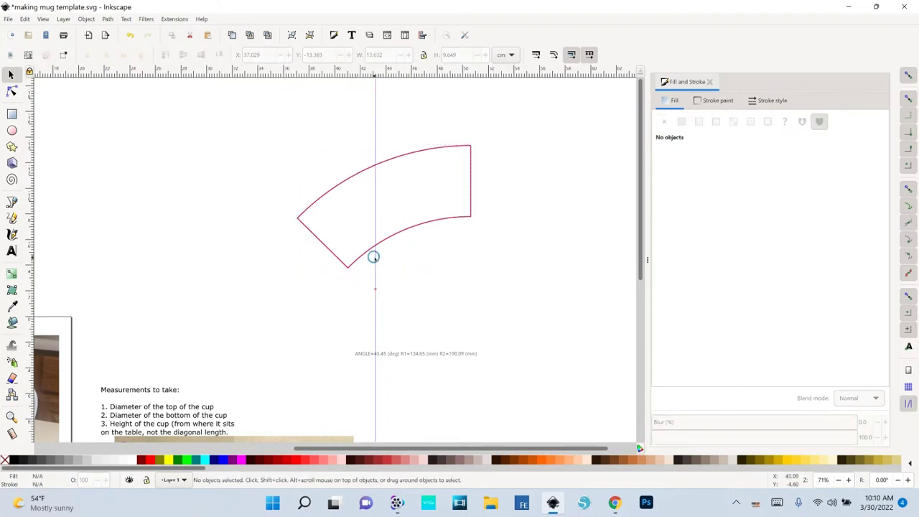
left_click_drag(374, 254, 346, 269)
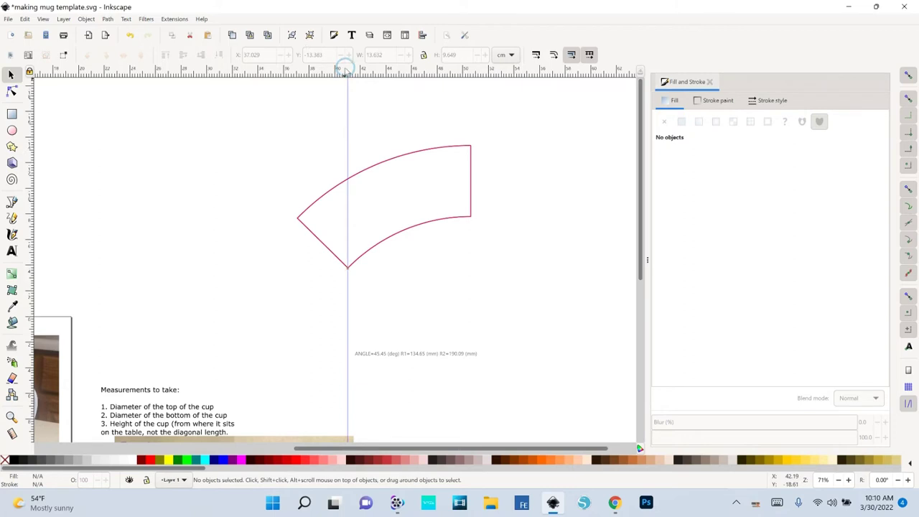
left_click(356, 77)
left_click_drag(355, 77, 347, 268)
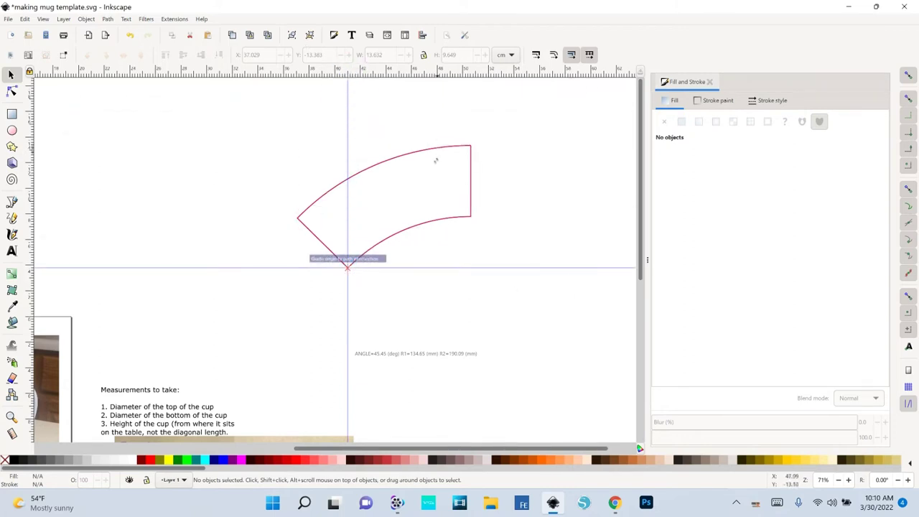
Move the template outline's rotation centre to the guide intersection at its lowest corner.
left_click(412, 153)
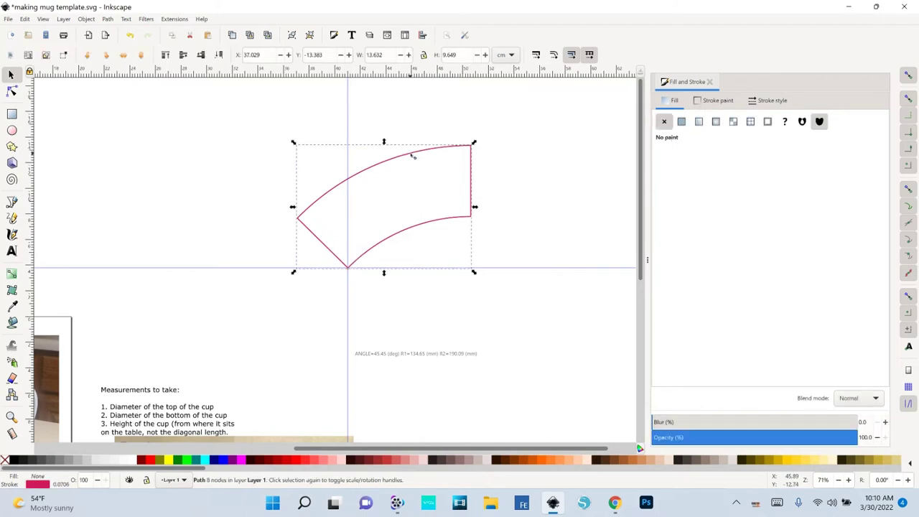
left_click(411, 154)
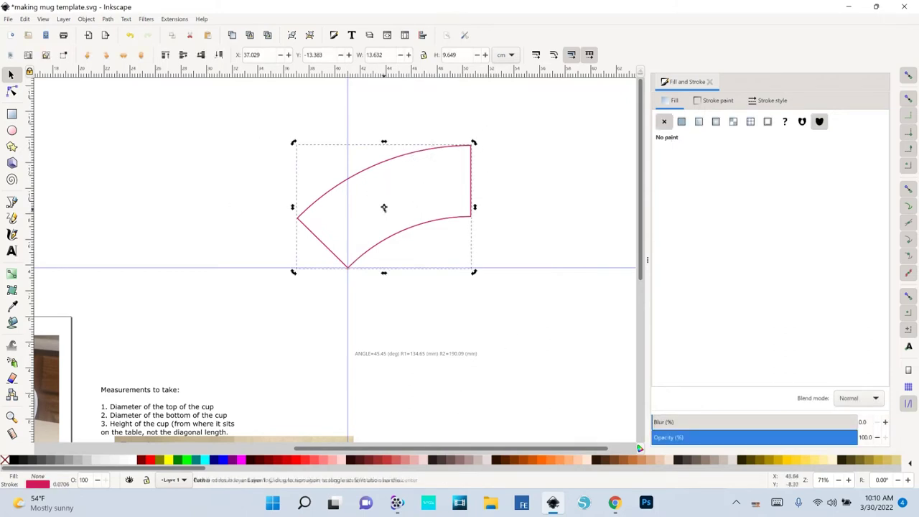
left_click_drag(383, 208, 347, 267)
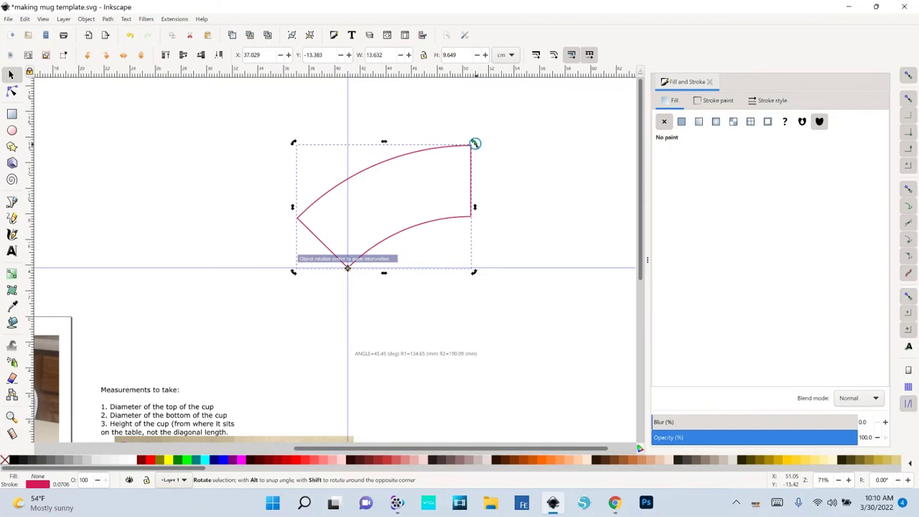
Rotate the template clockwise about that corner until its other inner-arc corner snaps to the horizontal guide.
left_click_drag(476, 142, 486, 161)
left_click_drag(522, 341, 536, 285)
scroll(536, 323, "up", 4)
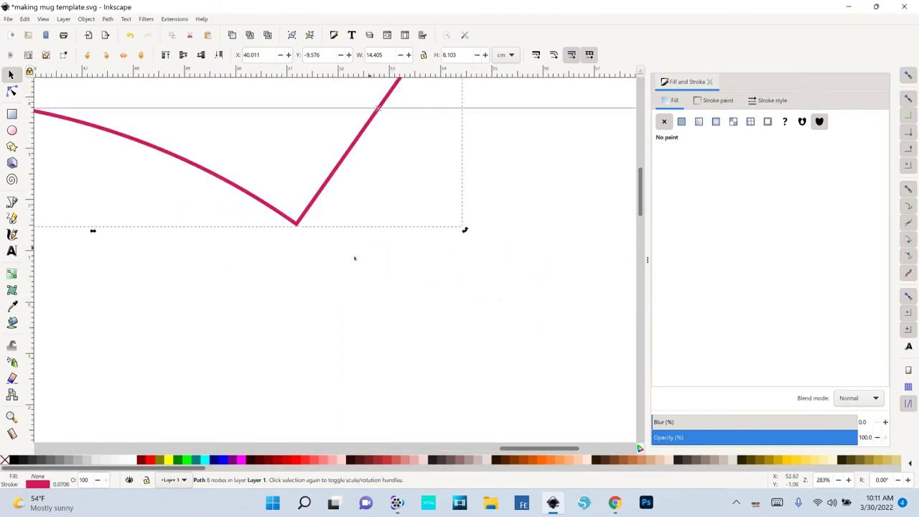
scroll(311, 279, "down", 2)
left_click_drag(394, 262, 450, 199)
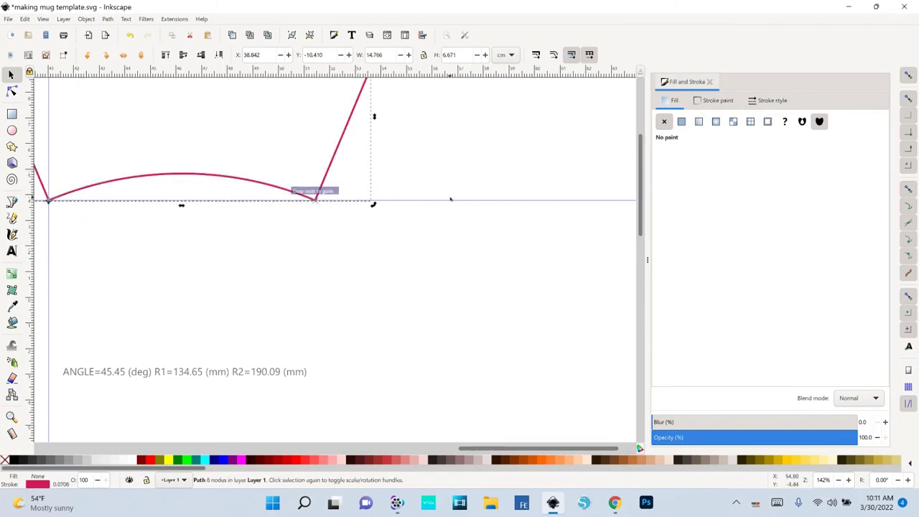
scroll(328, 285, "up", 2)
scroll(328, 285, "left", 5)
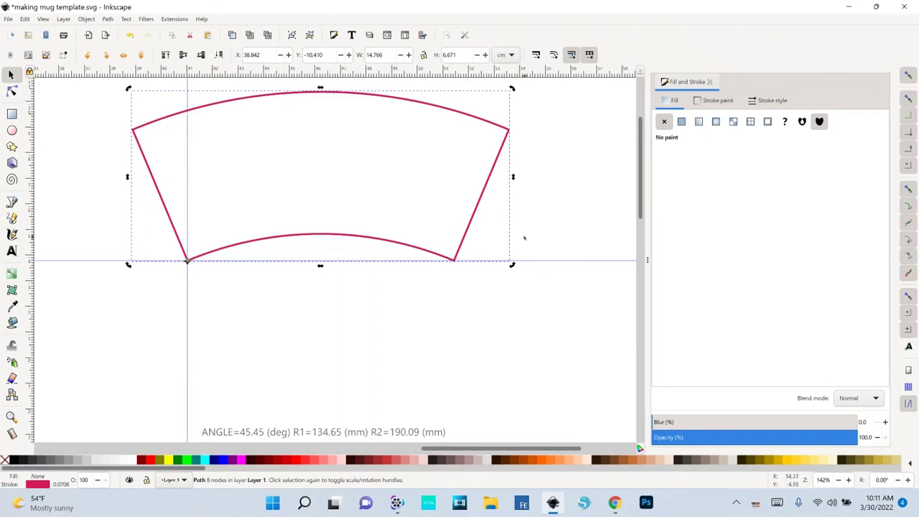
Disable snapping, try rotating the template slightly by hand, and enable snapping again.
left_click(908, 74)
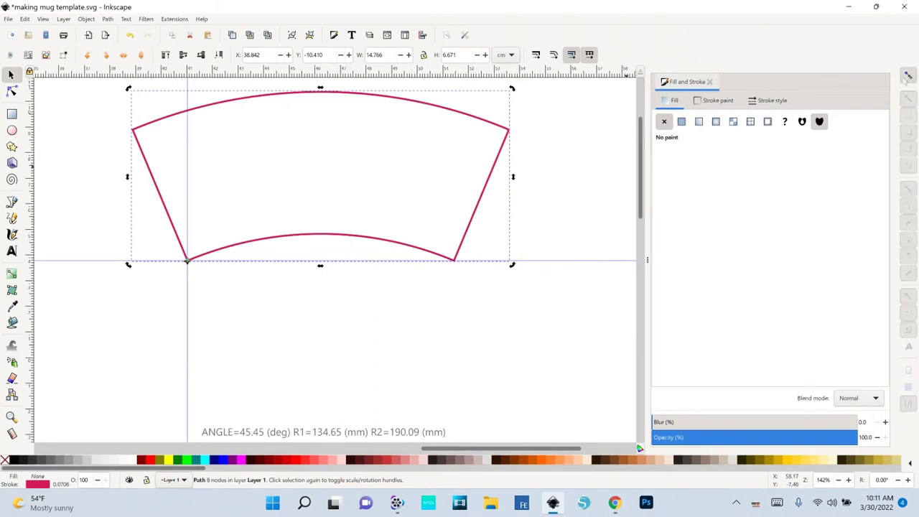
left_click(504, 246)
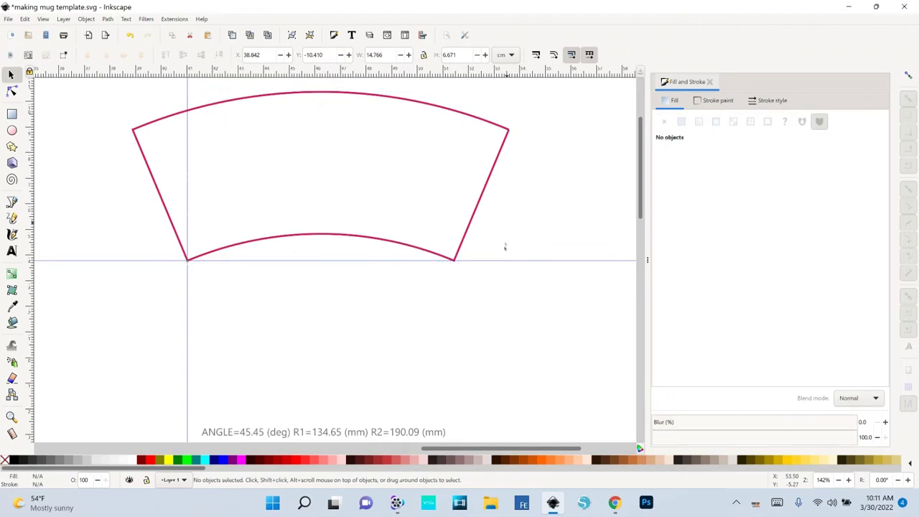
left_click(464, 243)
left_click(464, 243)
mouse_move(512, 265)
left_mouse_down()
mouse_move(521, 219)
mouse_move(523, 265)
left_mouse_up()
left_click(906, 75)
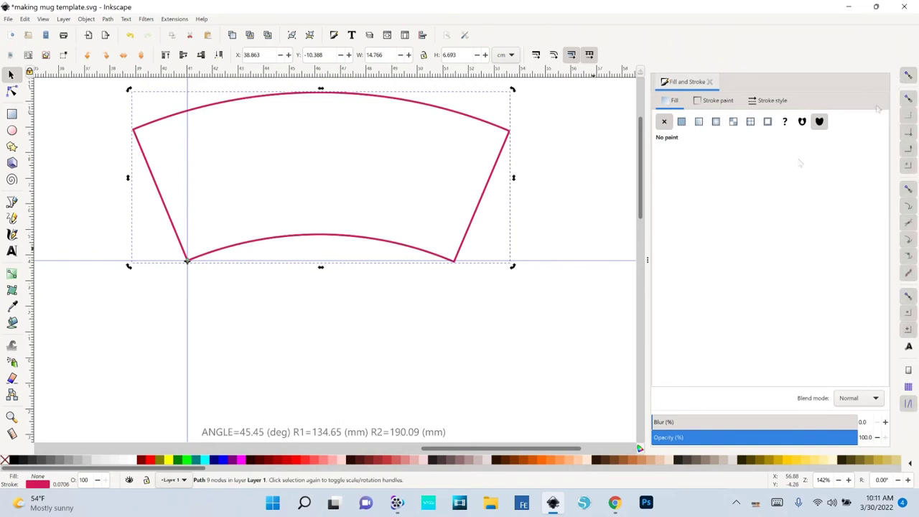
left_click(515, 266)
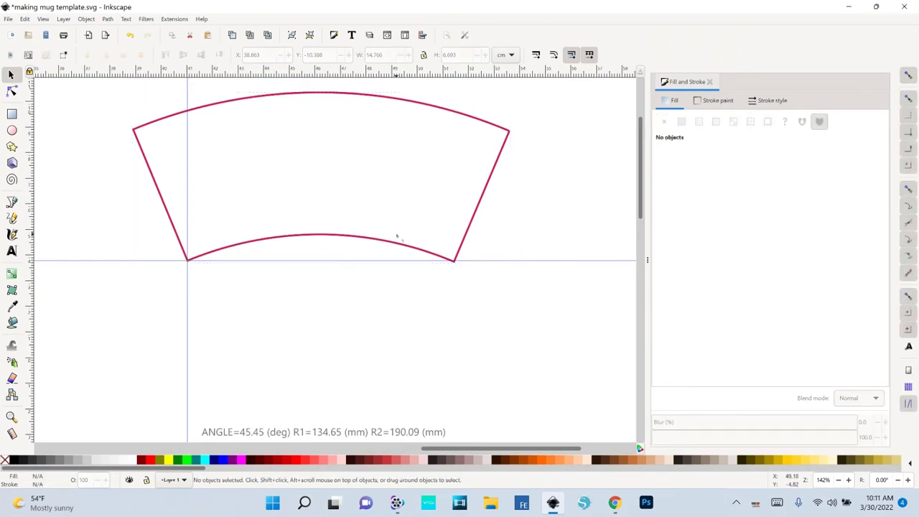
Rotate the template back with snapping on so both inner-arc corners sit on the horizontal guide.
left_click(453, 259)
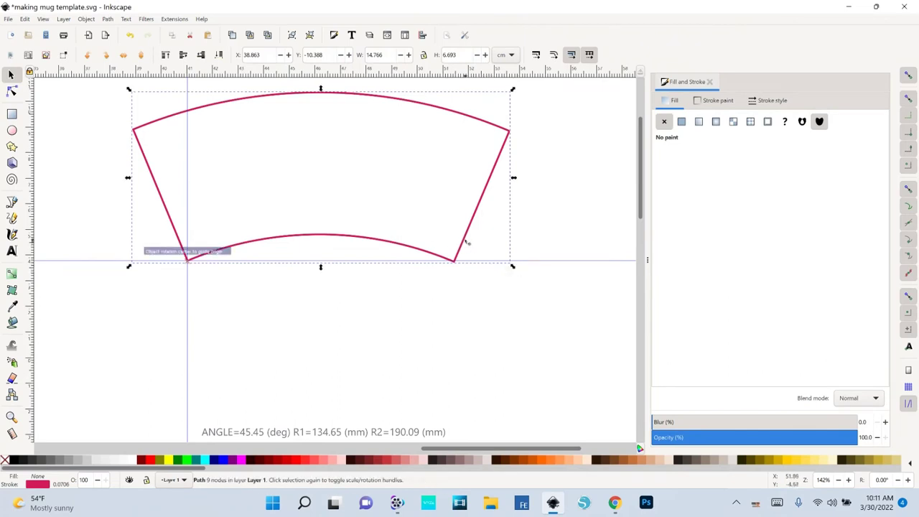
left_click(454, 259)
left_click_drag(512, 265, 512, 262)
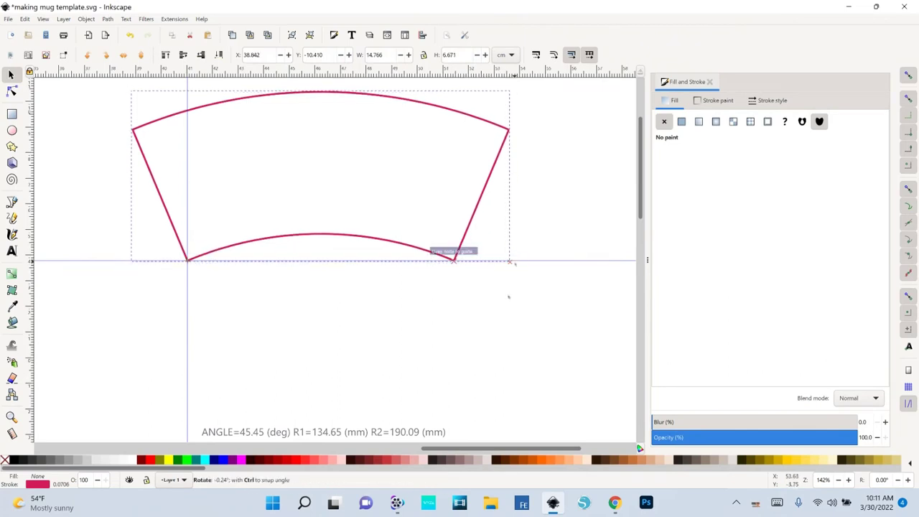
left_click(240, 397)
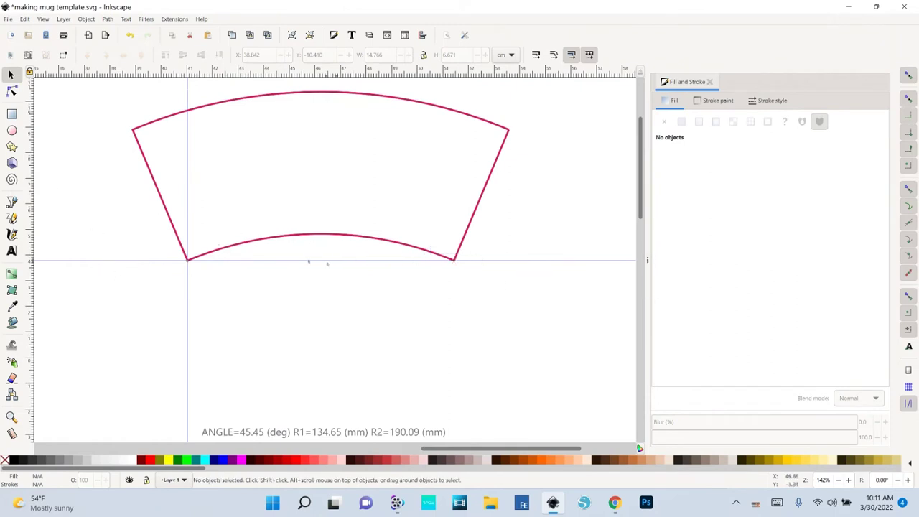
scroll(357, 323, "down", 2, "ctrl")
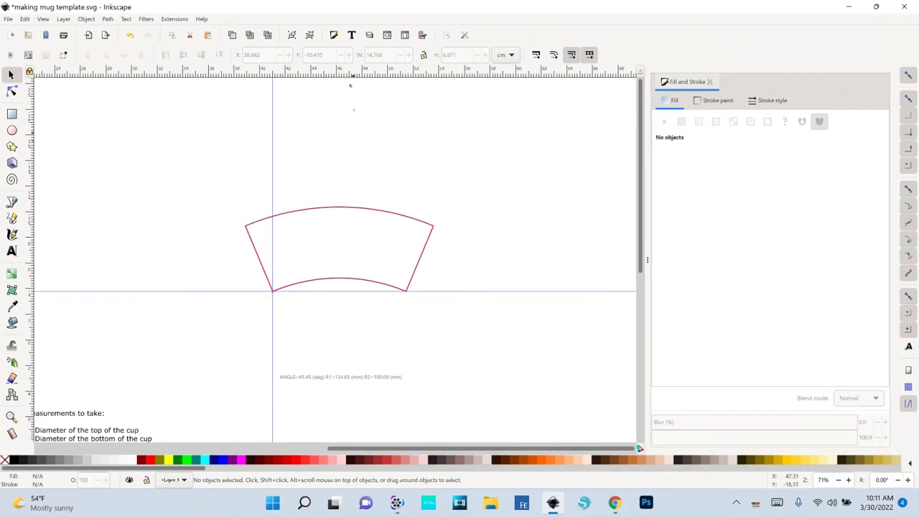
Try shifting the template sideways along the horizontal guide, and undo the move.
left_click(333, 210)
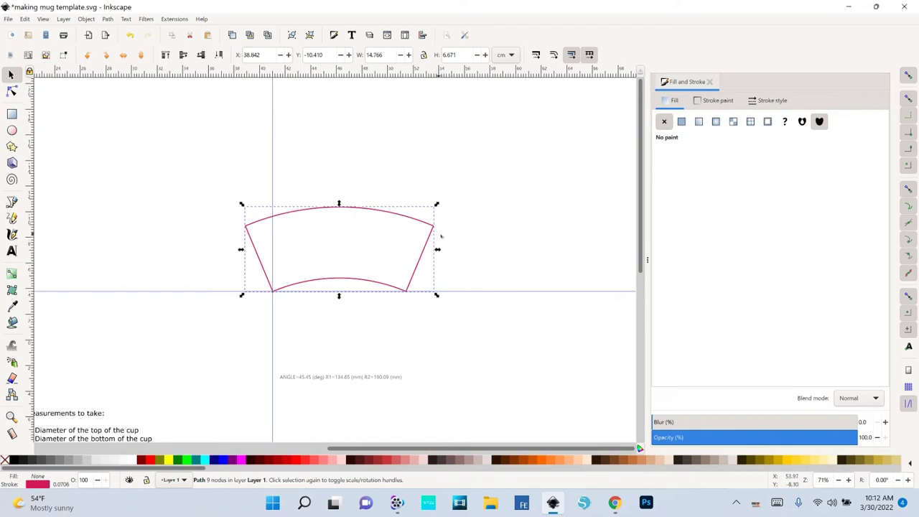
left_click(286, 261)
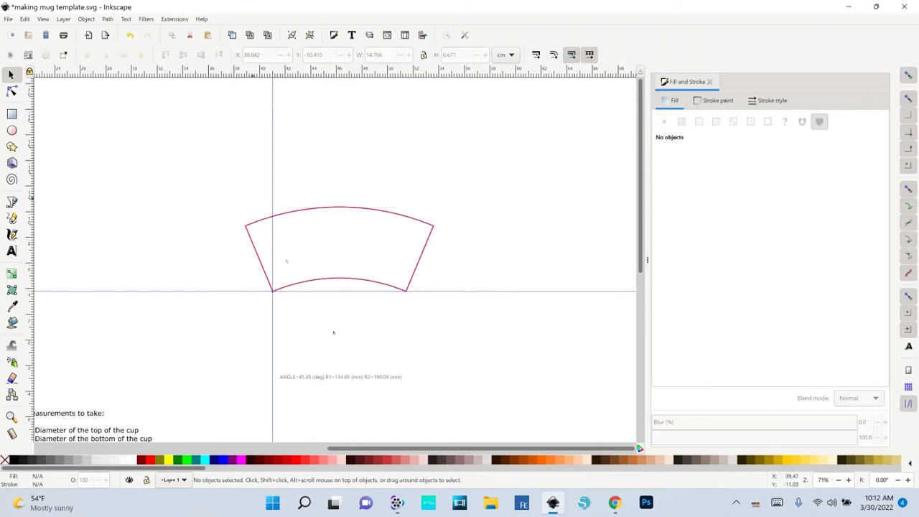
left_click(254, 220)
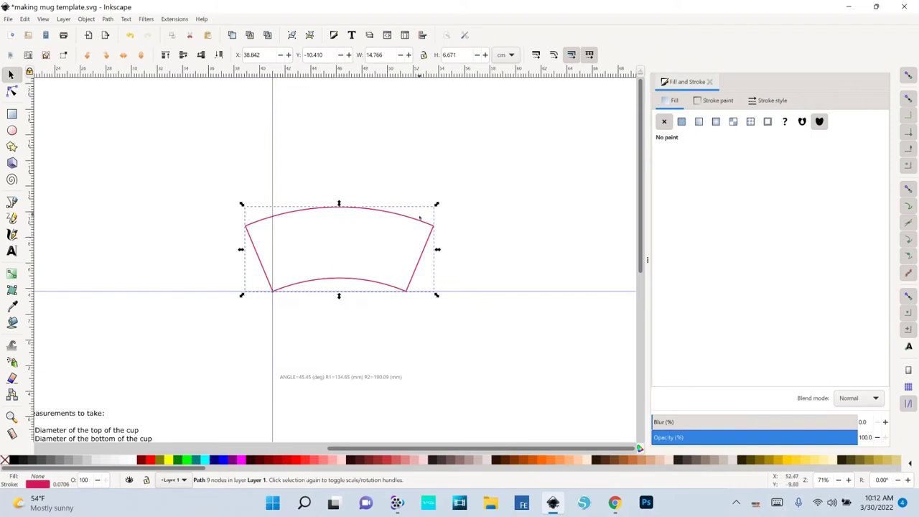
left_click_drag(400, 297, 377, 297)
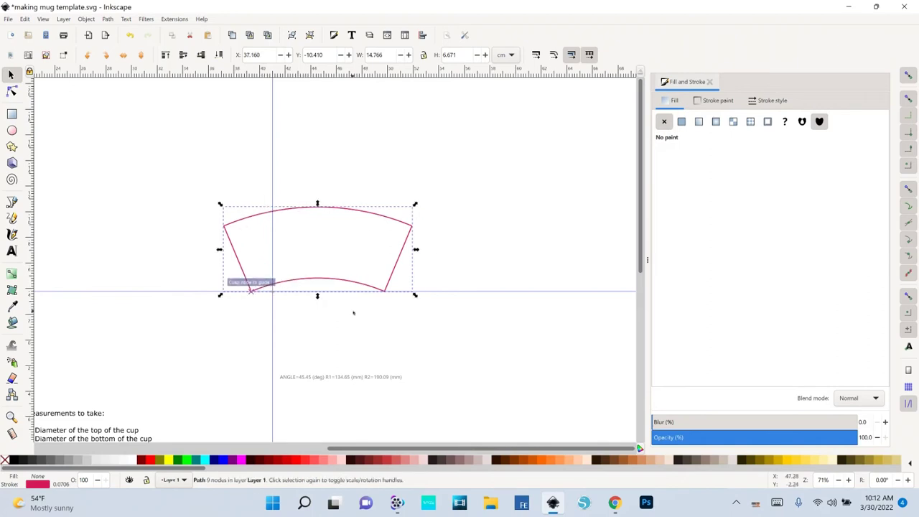
key("ctrl+z")
left_click(352, 385)
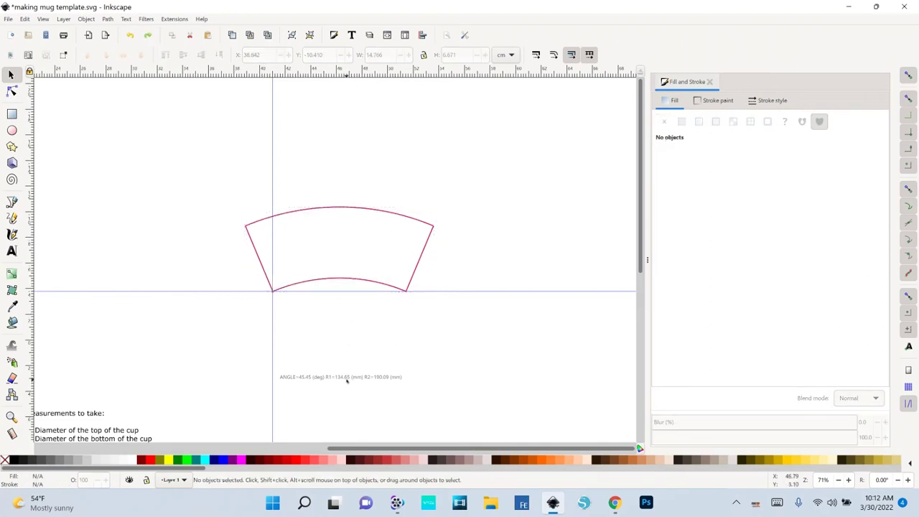
Move the angle and radius text onto the template and enlarge it to about 22 cm wide.
left_click(348, 382)
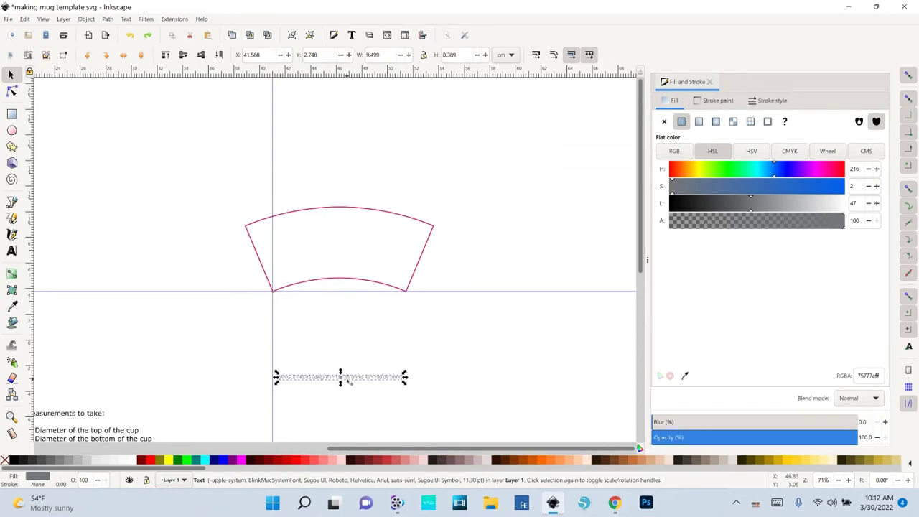
mouse_move(356, 379)
left_mouse_down()
mouse_move(323, 356)
mouse_move(355, 231)
left_mouse_up()
left_click_drag(401, 249, 481, 301)
left_click(315, 398)
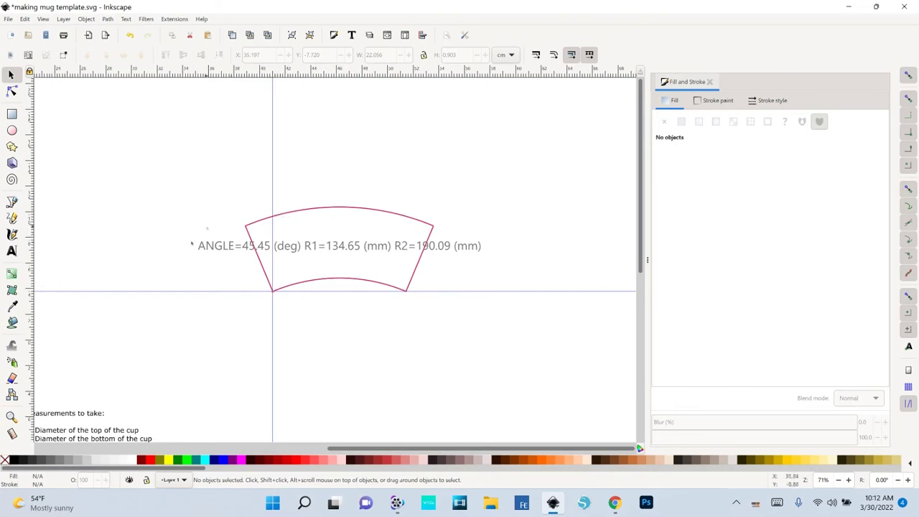
Draw a circle about 13.5 cm in diameter above the template, with no fill and a magenta stroke.
left_click(406, 293)
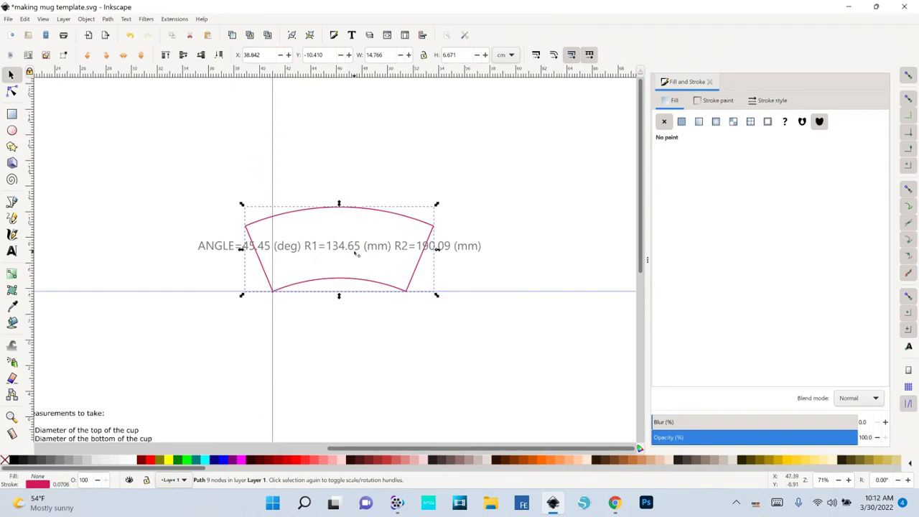
scroll(375, 380, "down", 3, "ctrl")
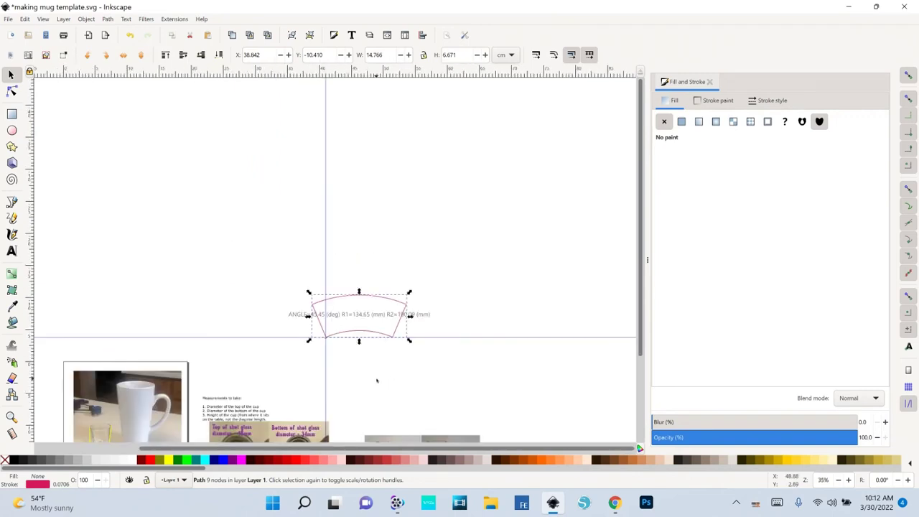
left_click(12, 130)
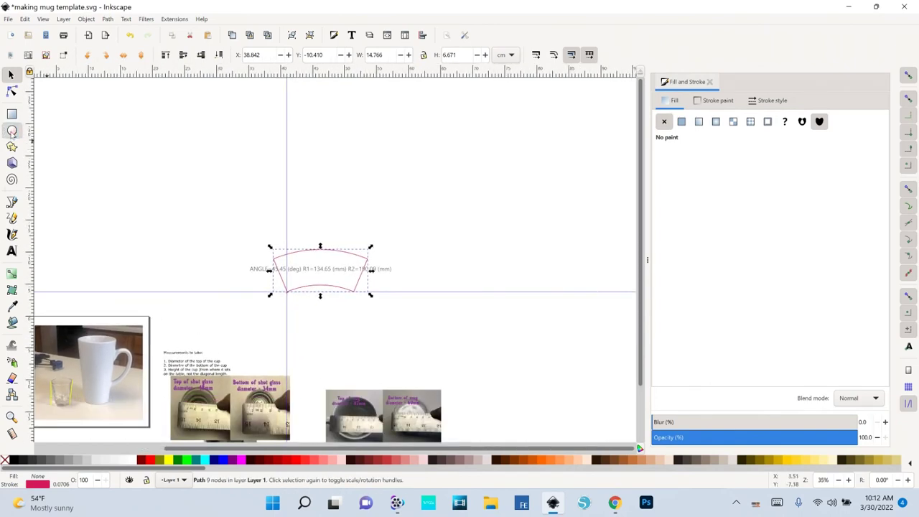
left_click_drag(346, 185, 388, 222)
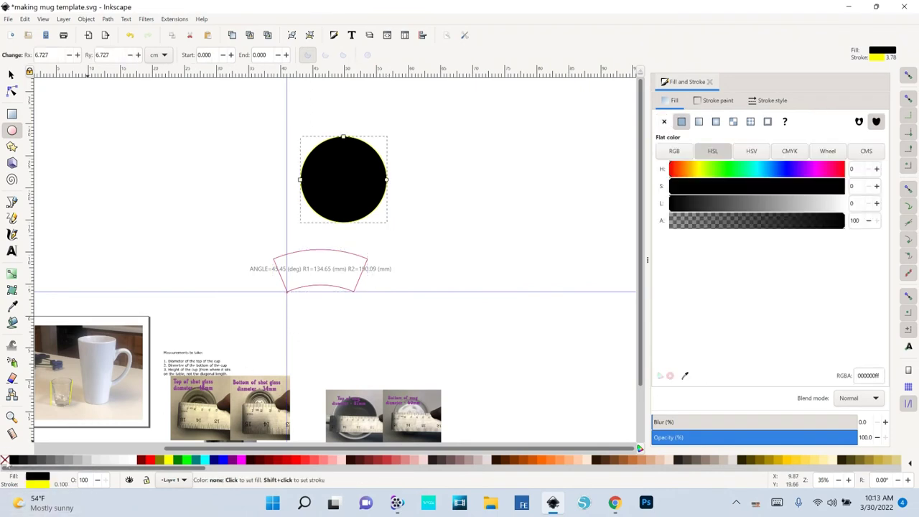
left_click(5, 459)
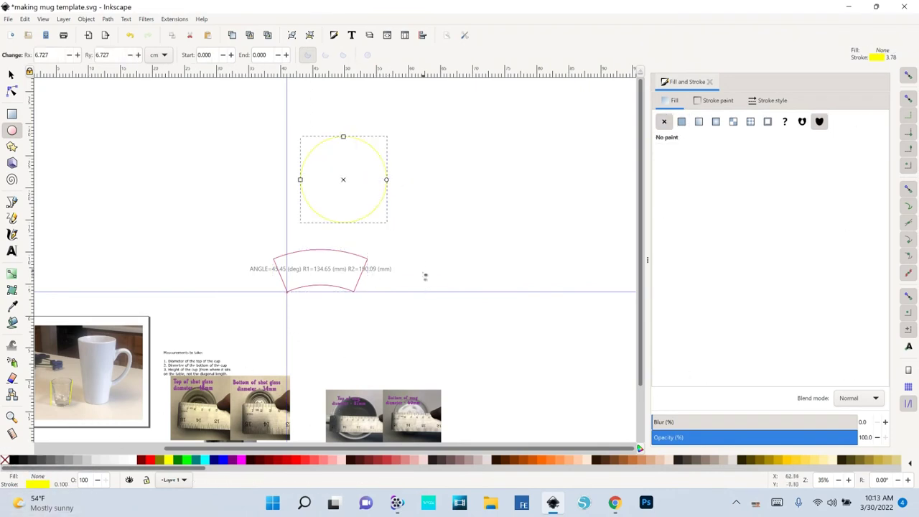
left_click(241, 460, "shift")
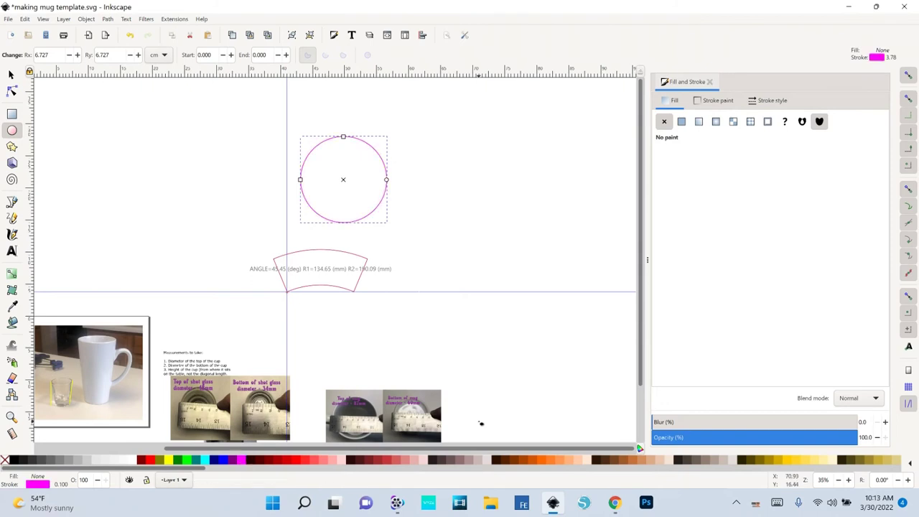
left_click(768, 100)
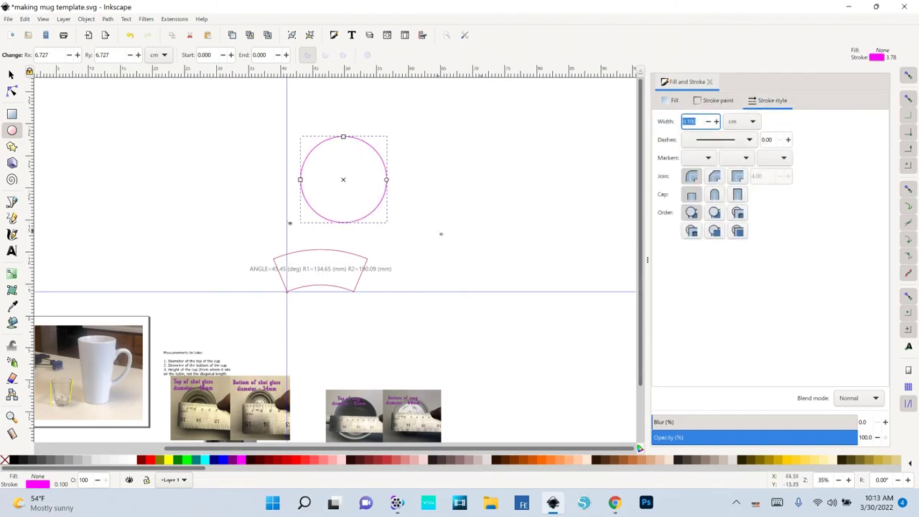
left_click(11, 74)
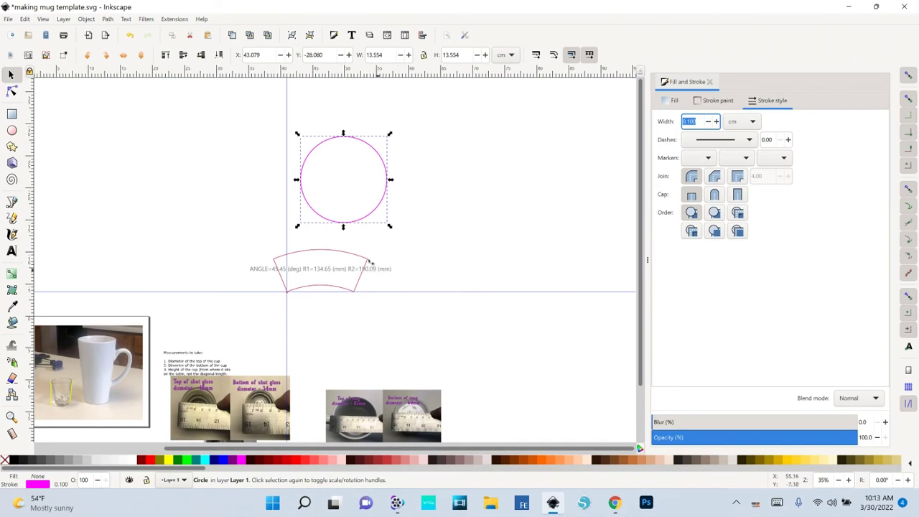
Resize the circle proportionally to a width of 190.09*2 mm and align it with the template's upper arc.
left_click(503, 55)
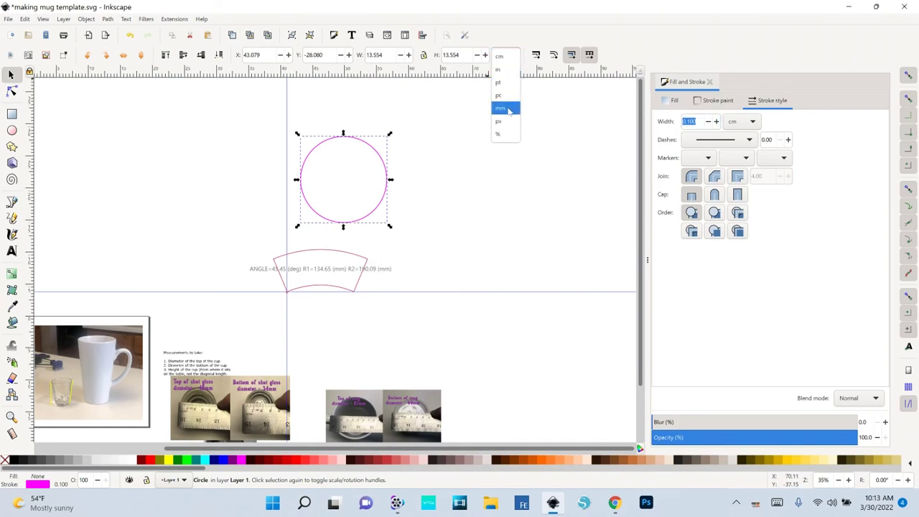
left_click(501, 108)
left_click(376, 55)
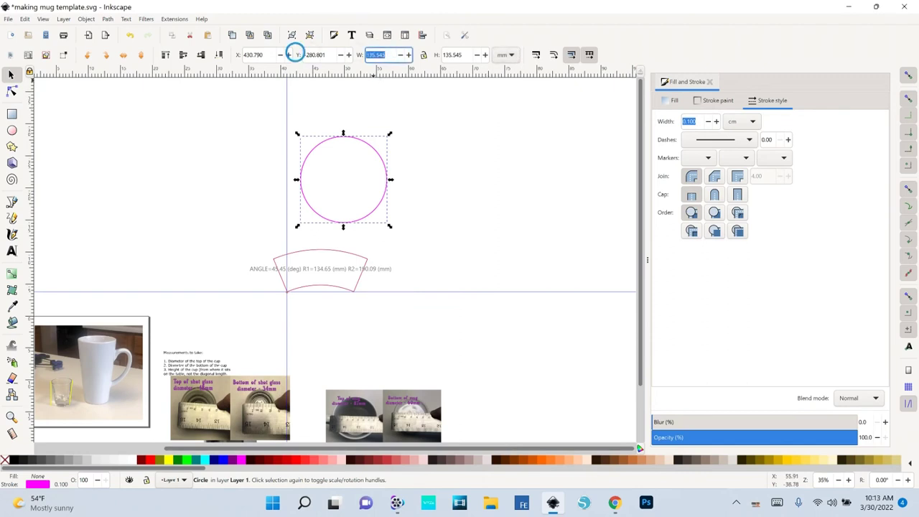
type("190.09*2")
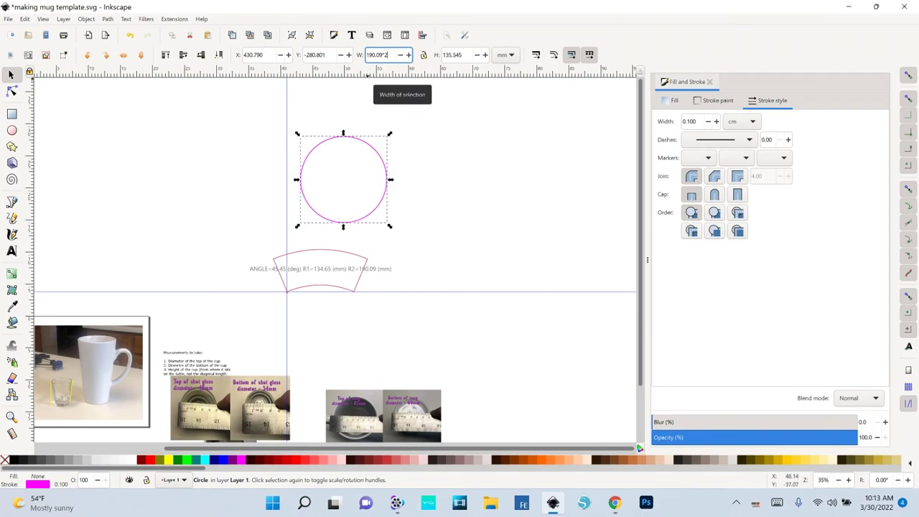
left_click(423, 55)
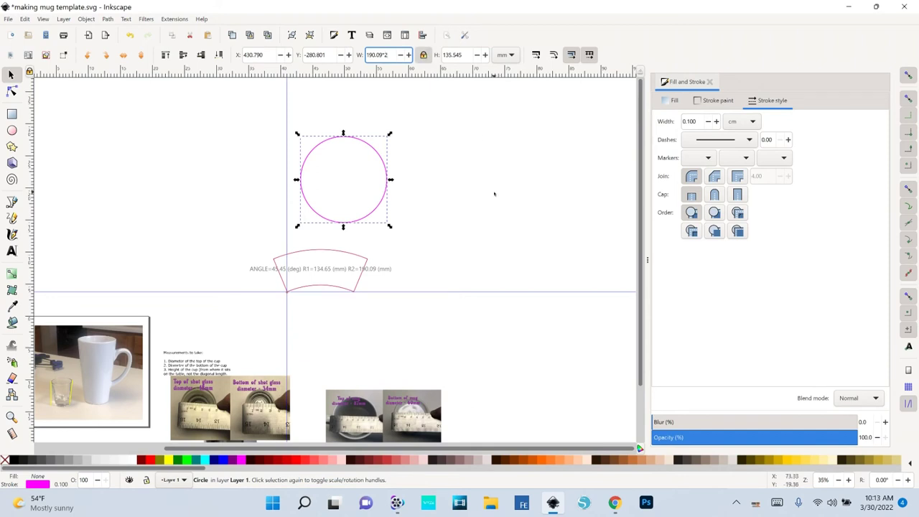
type("190.09*2")
key("Return")
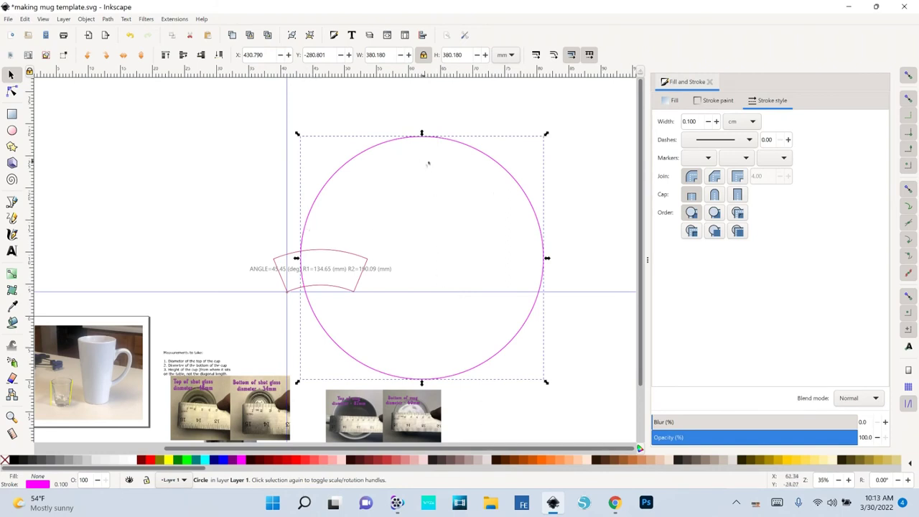
left_click_drag(415, 160, 341, 256)
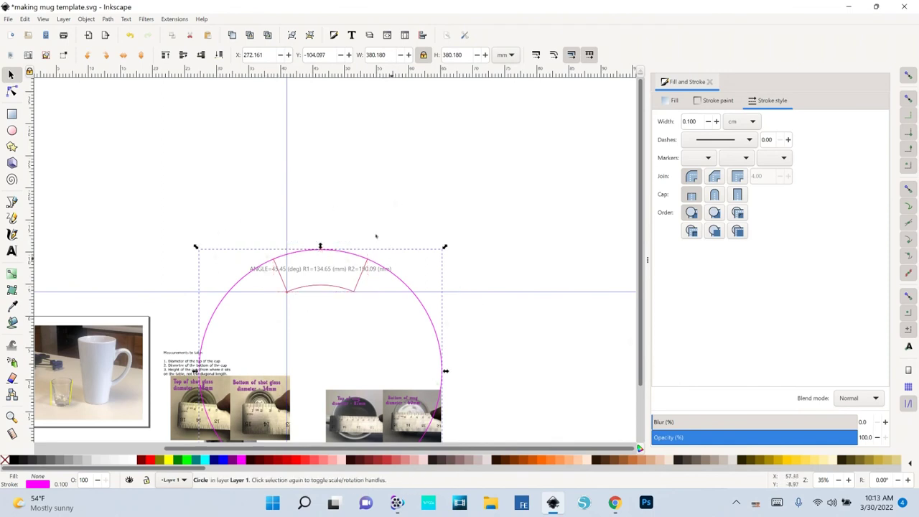
Duplicate the magenta circle and resize the copy proportionally to a width of 134.65*2 mm.
key("Escape")
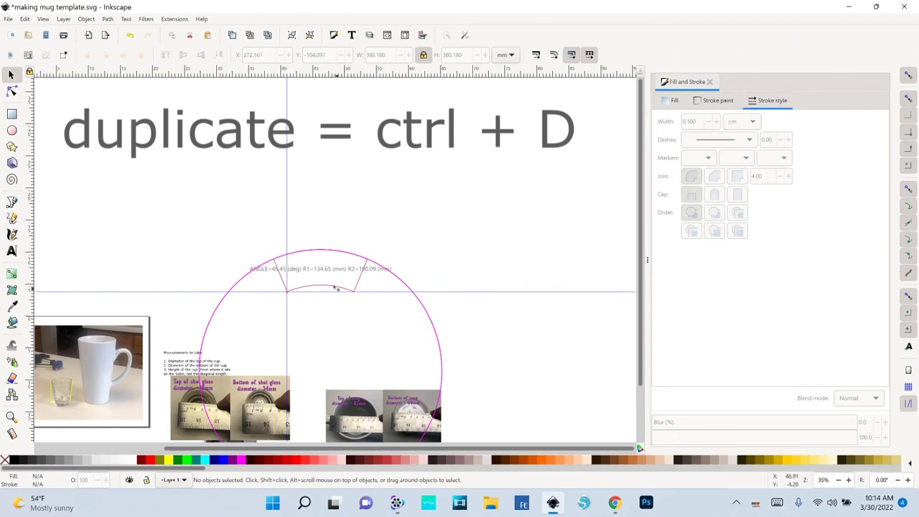
left_click(429, 310)
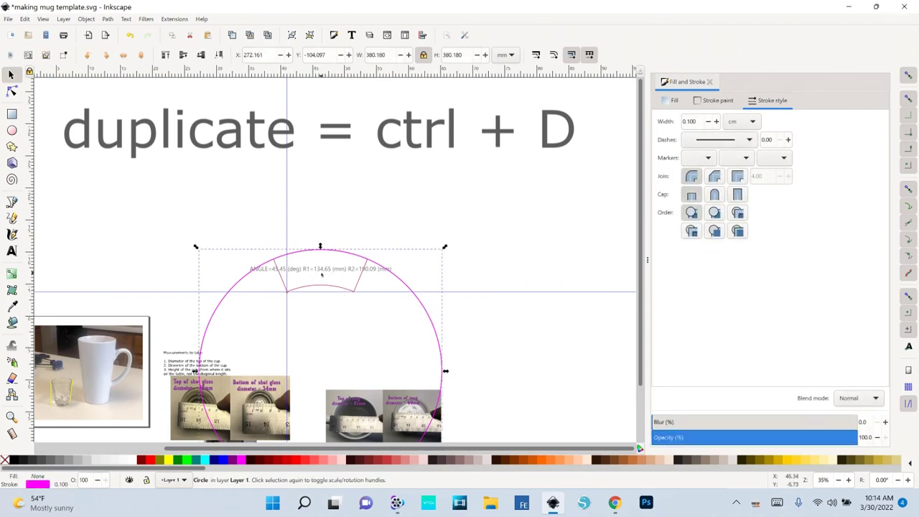
triple_click(380, 55)
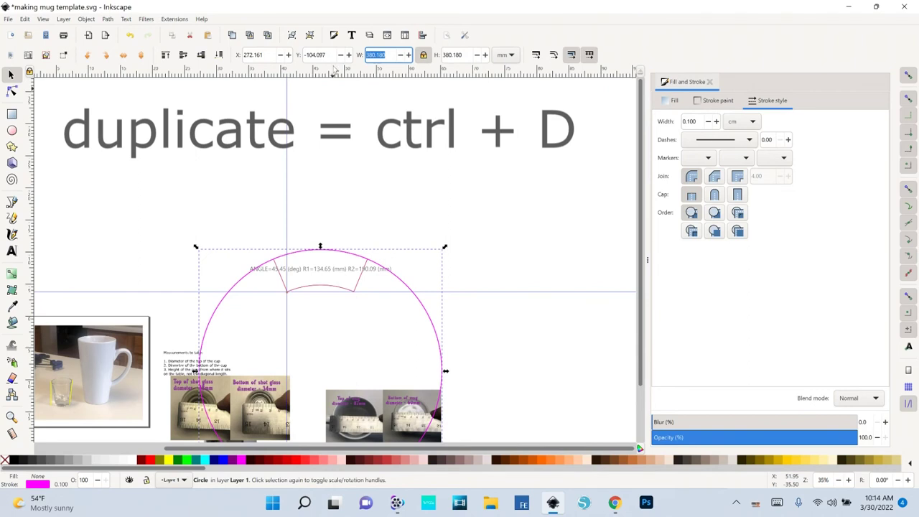
type("134.65")
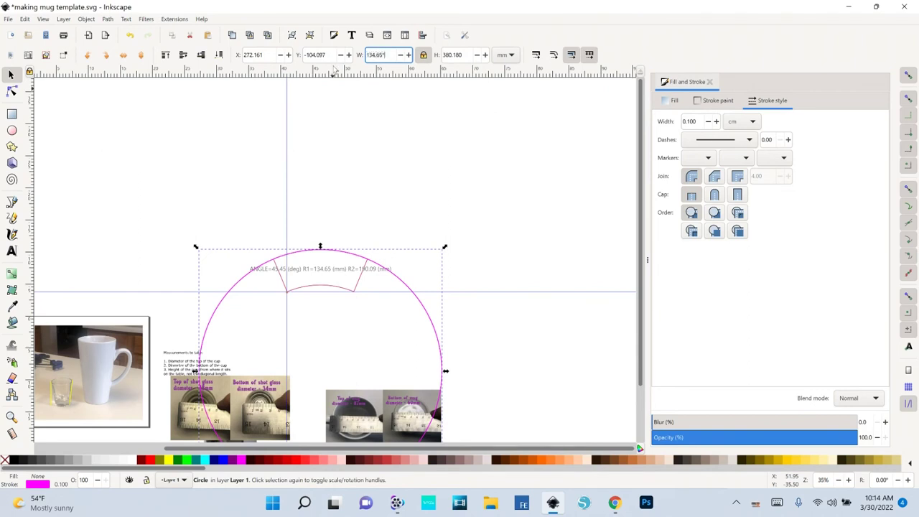
type("*2")
key("Return")
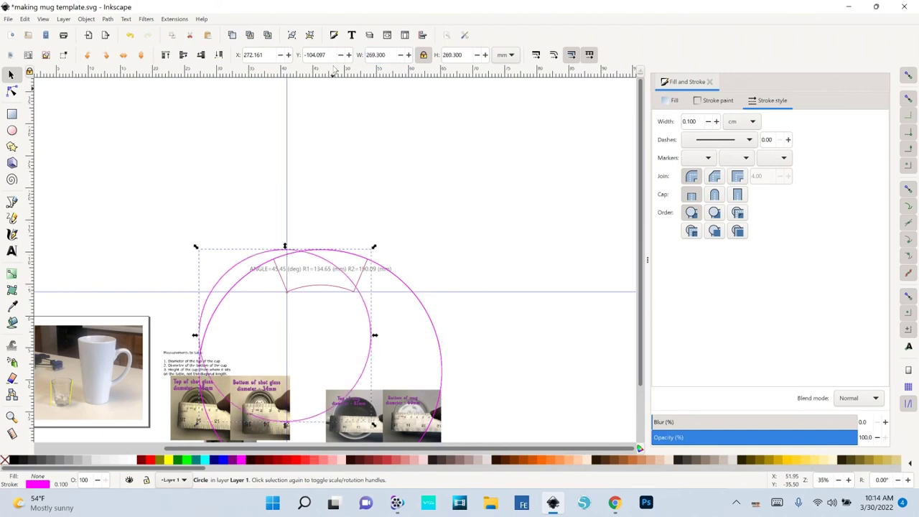
Center the large and small magenta circles concentrically so they follow the template's upper and lower arcs.
left_click(428, 317, "shift")
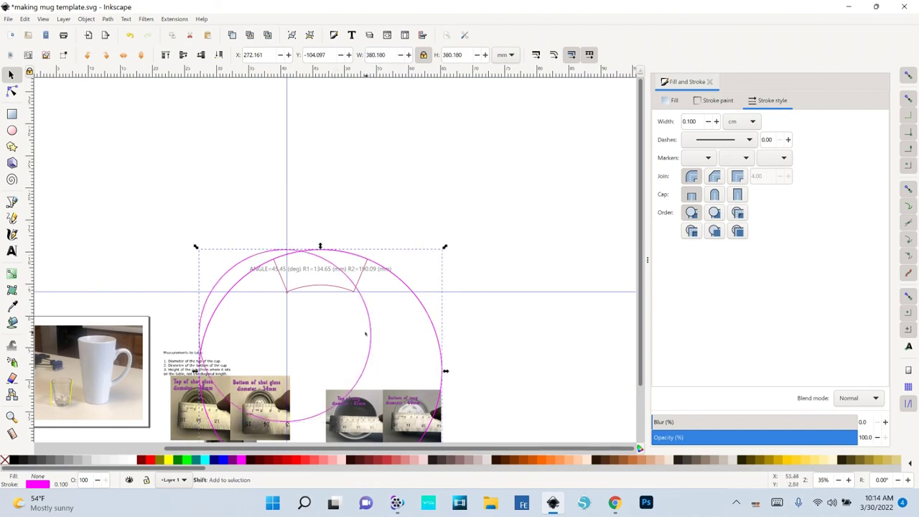
key("ctrl+alt+5")
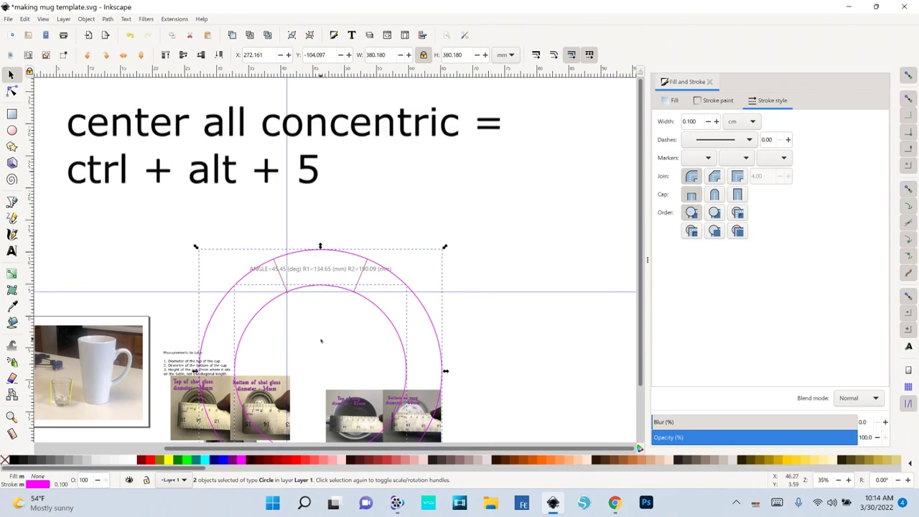
scroll(320, 341, "up", 4)
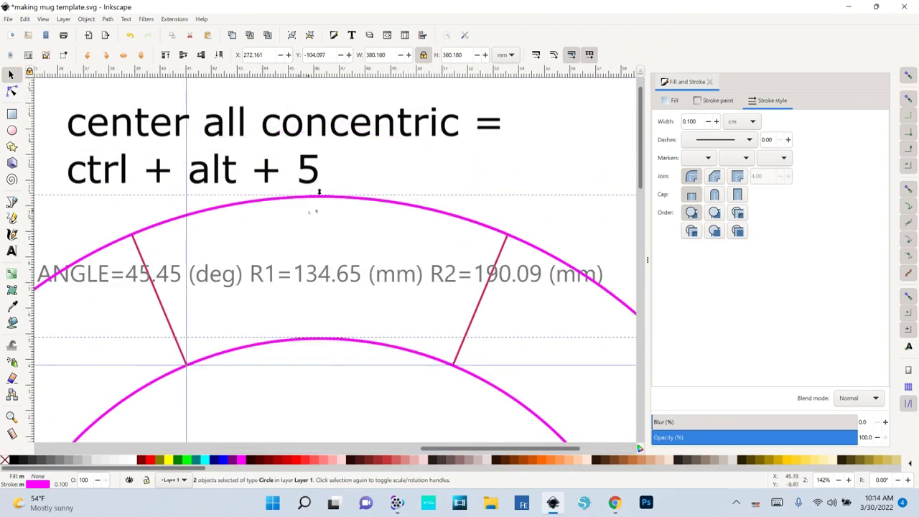
scroll(345, 356, "down", 4)
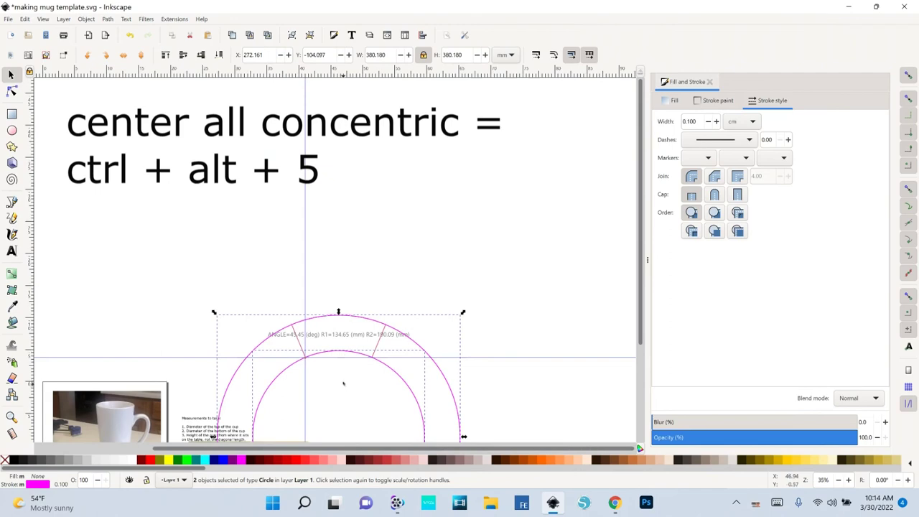
left_click_drag(342, 402, 341, 265)
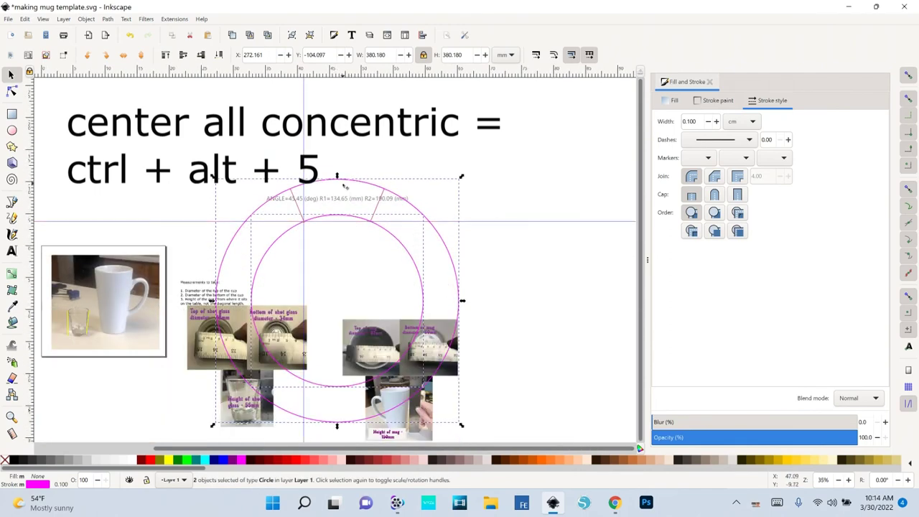
left_click(341, 257)
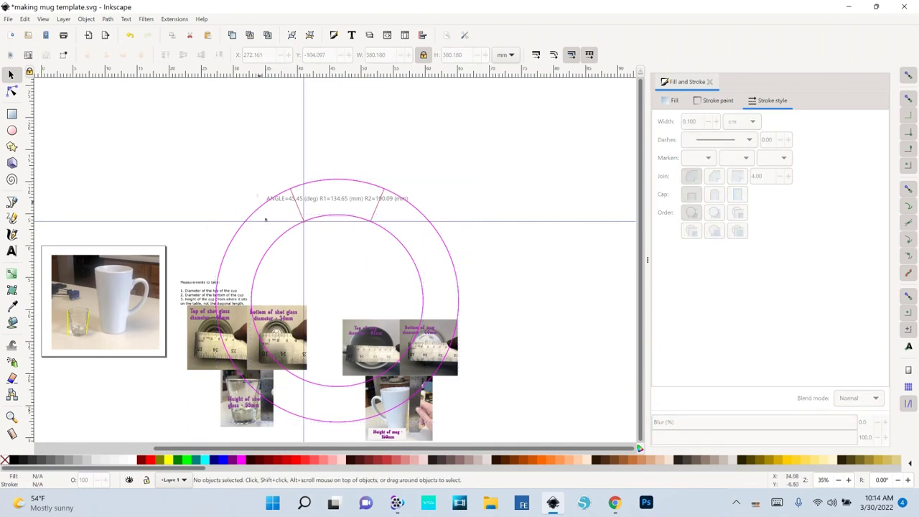
Shrink the outer circle proportionally about its center to about 374 mm wide, just inside the template's upper arc.
left_click(259, 205)
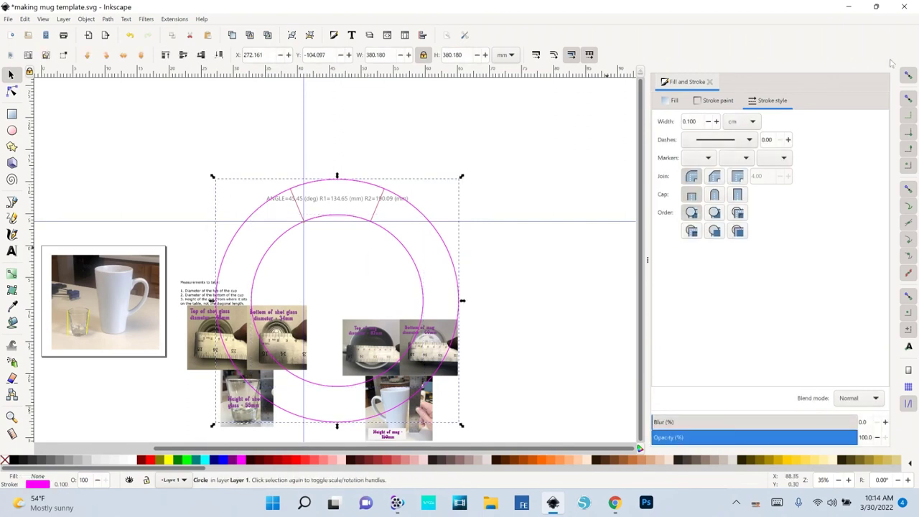
scroll(332, 160, "up", 2, "ctrl")
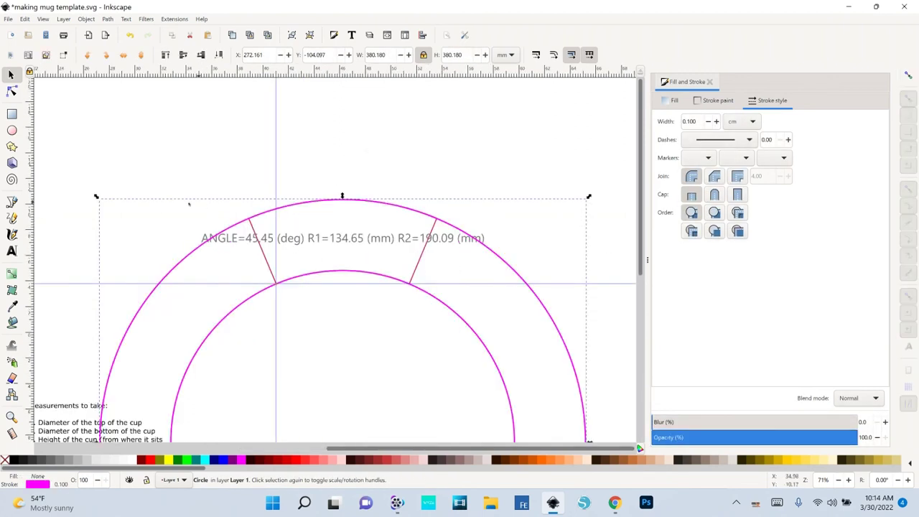
left_click_drag(96, 196, 101, 194)
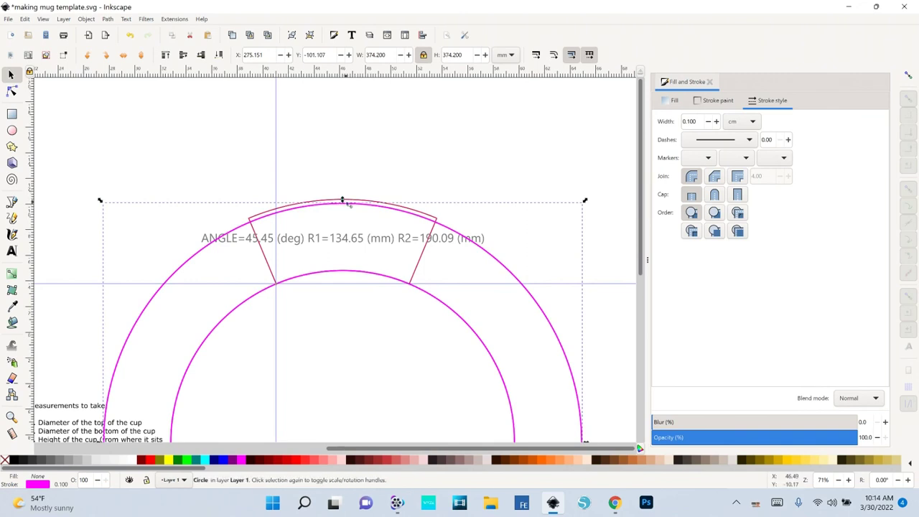
Enlarge the inner circle proportionally about its center to about 277.5 mm wide, just above the template's lower arc.
left_click(327, 272)
left_click_drag(165, 269, 162, 265)
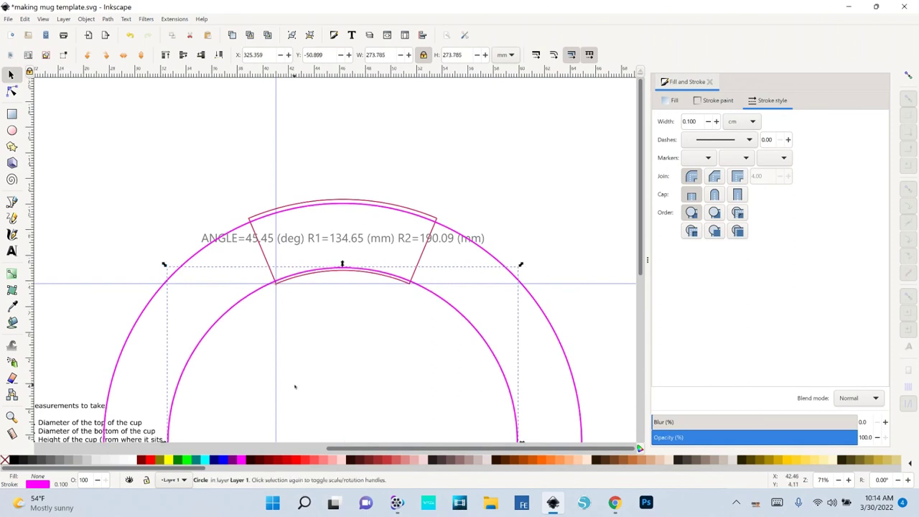
left_click_drag(163, 264, 162, 262)
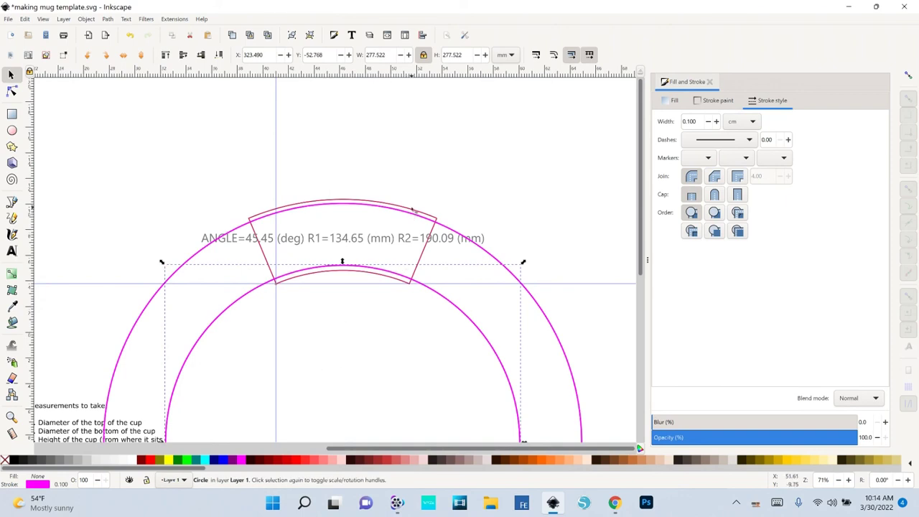
Divide the template with the inner circle and delete the cut-off strip along the template's lower arc.
left_click(309, 361)
left_click(237, 301)
key("shift")
left_click(264, 256, "shift")
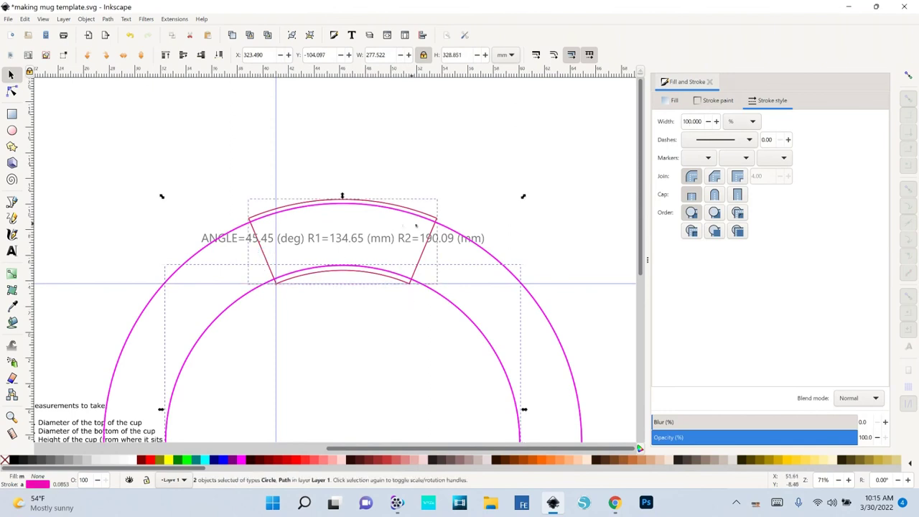
left_click(107, 18)
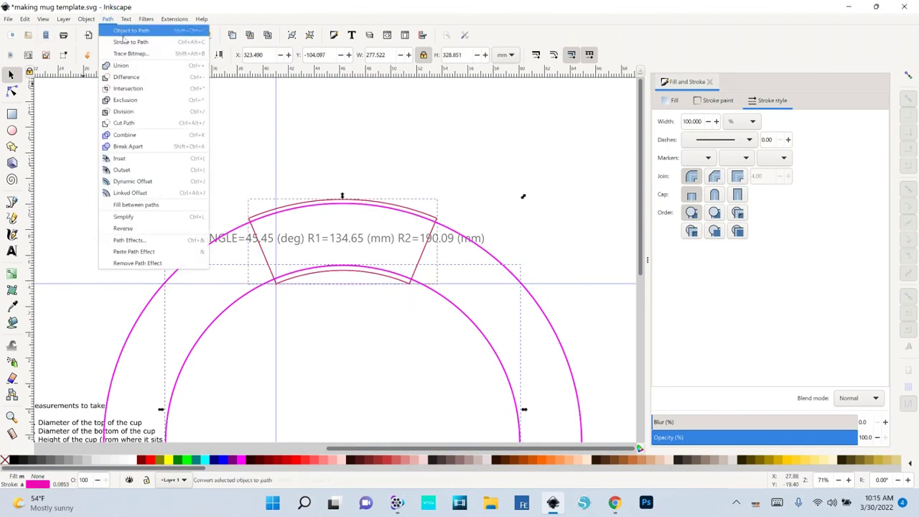
left_click(151, 115)
left_click(347, 346)
left_click(355, 272)
key("Delete")
Divide the template with the outer circle and delete the cut-off strip along its upper arc.
key("ctrl+a")
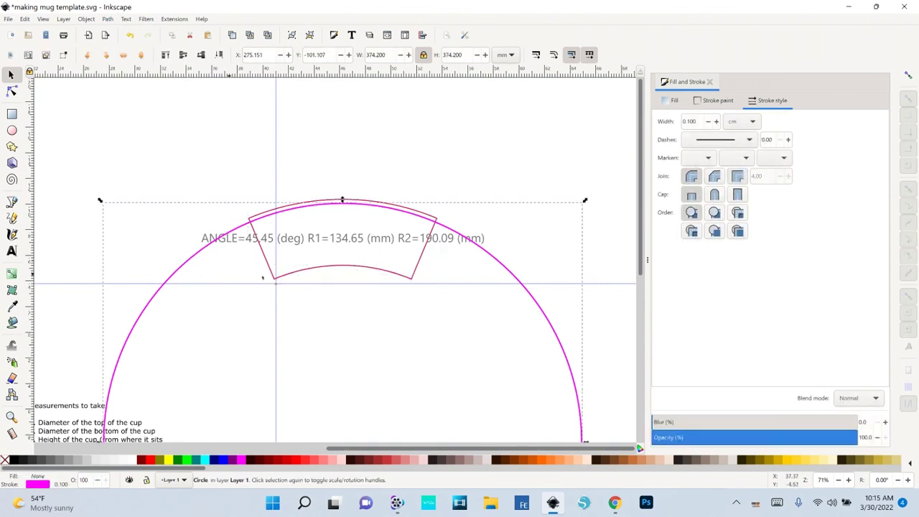
left_click(107, 19)
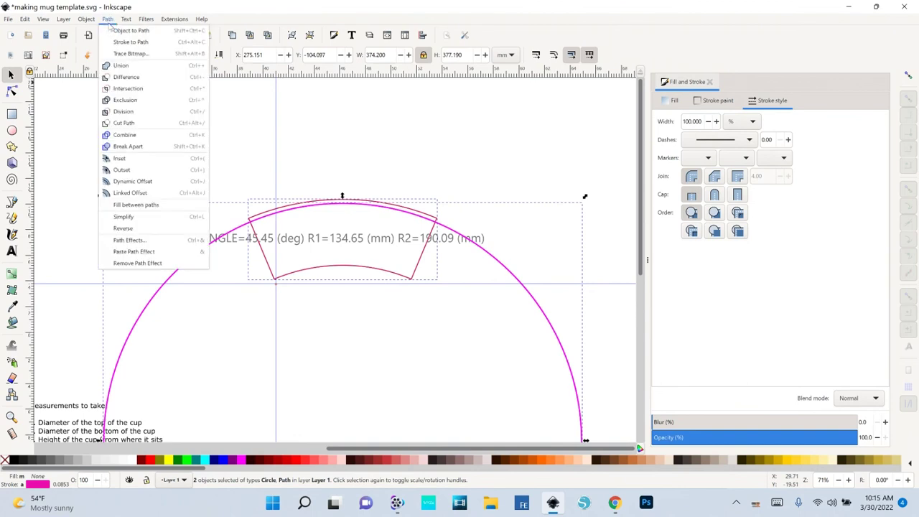
left_click(126, 112)
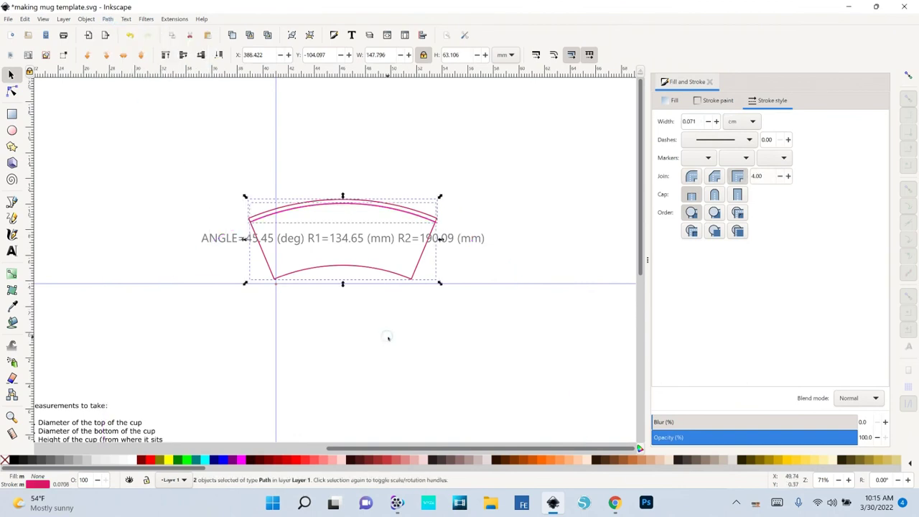
left_click(352, 205)
key("Delete")
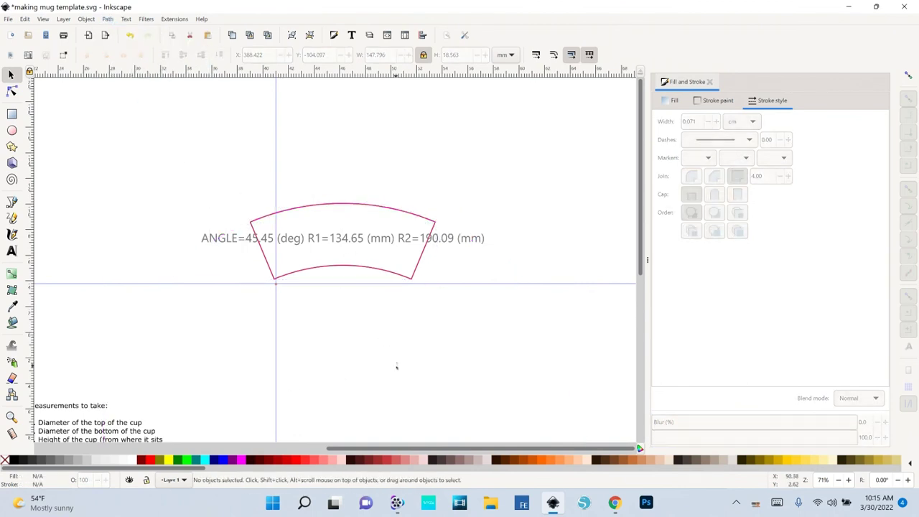
Delete the angle and radius text lying across the trimmed template.
scroll(416, 366, "down", 2)
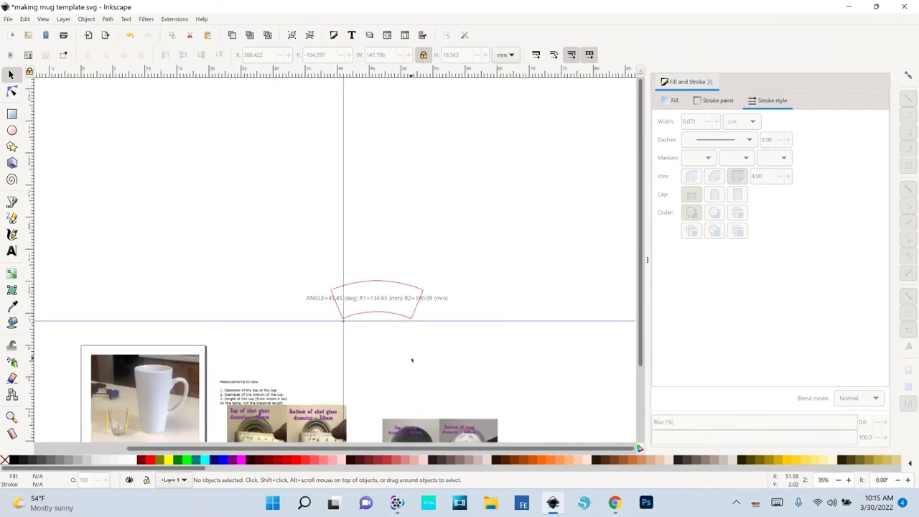
scroll(395, 358, "up", 4)
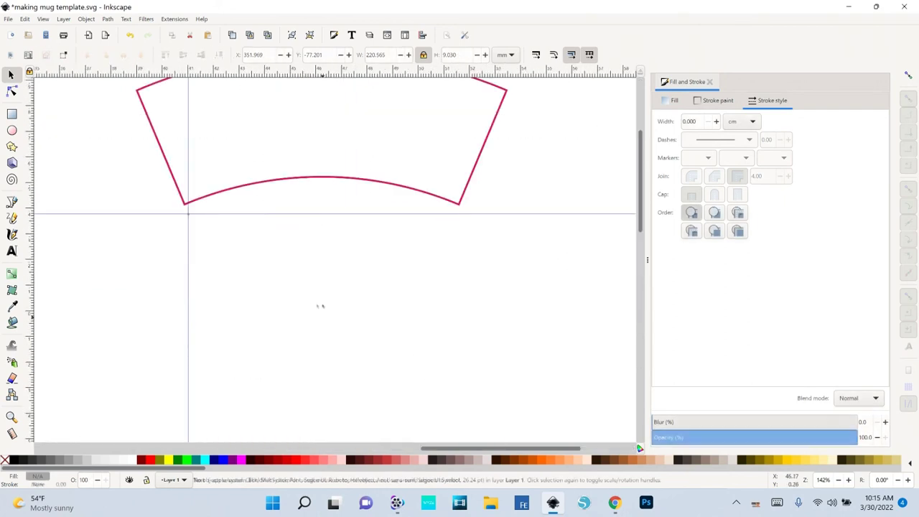
scroll(336, 334, "down", 2)
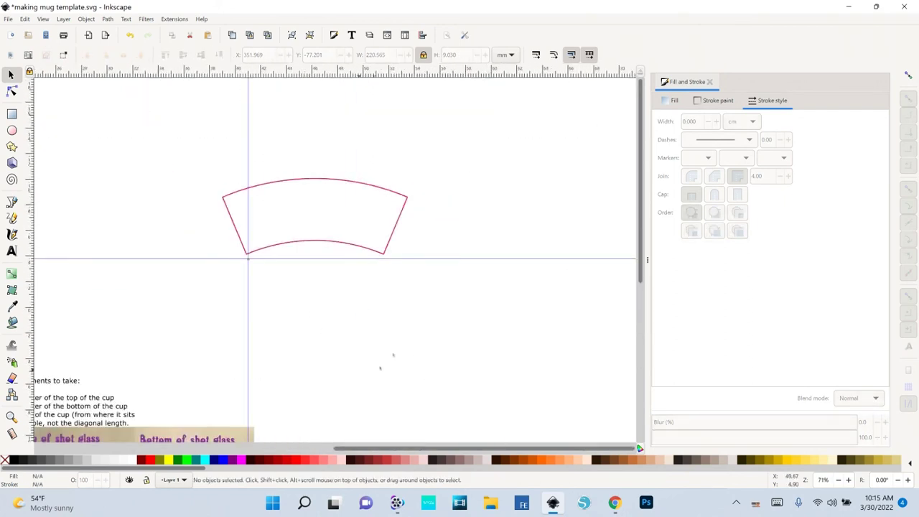